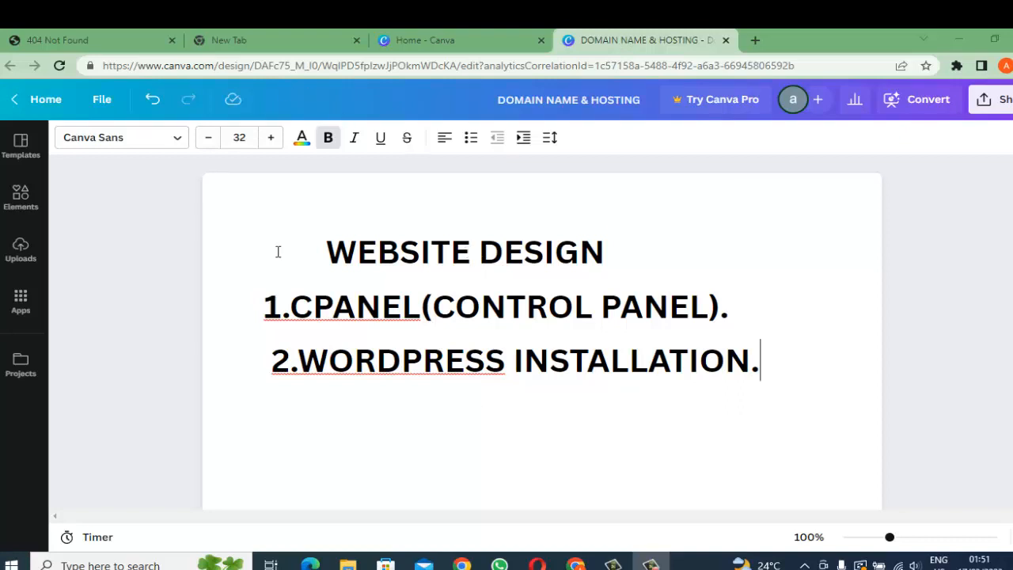
# Switch to the empty new browser tab.
pyautogui.click(272, 30)
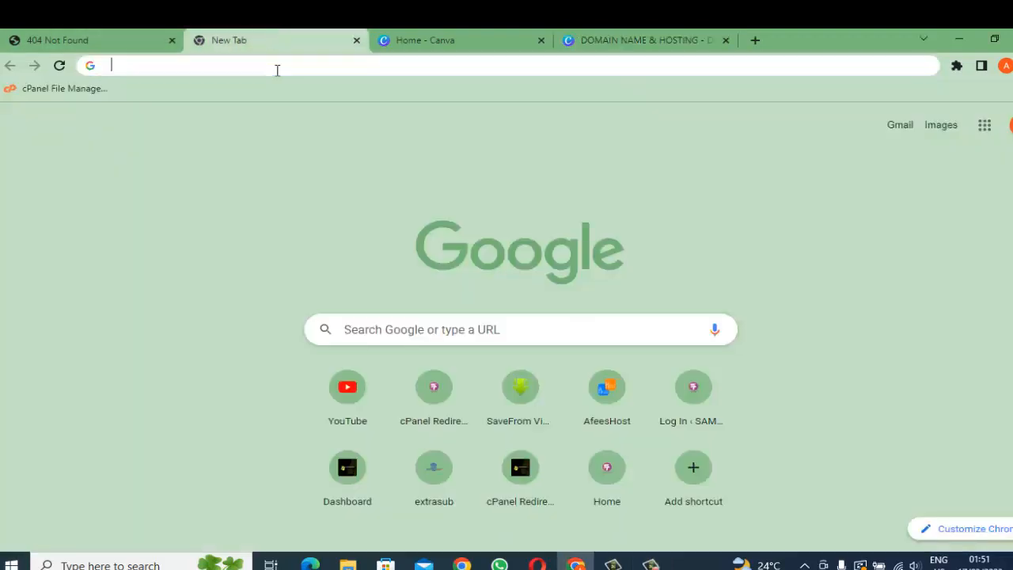
# Go to myonlinevtu.com/cpanel to reach the cPanel login page with autofilled credentials.
pyautogui.click(277, 70)
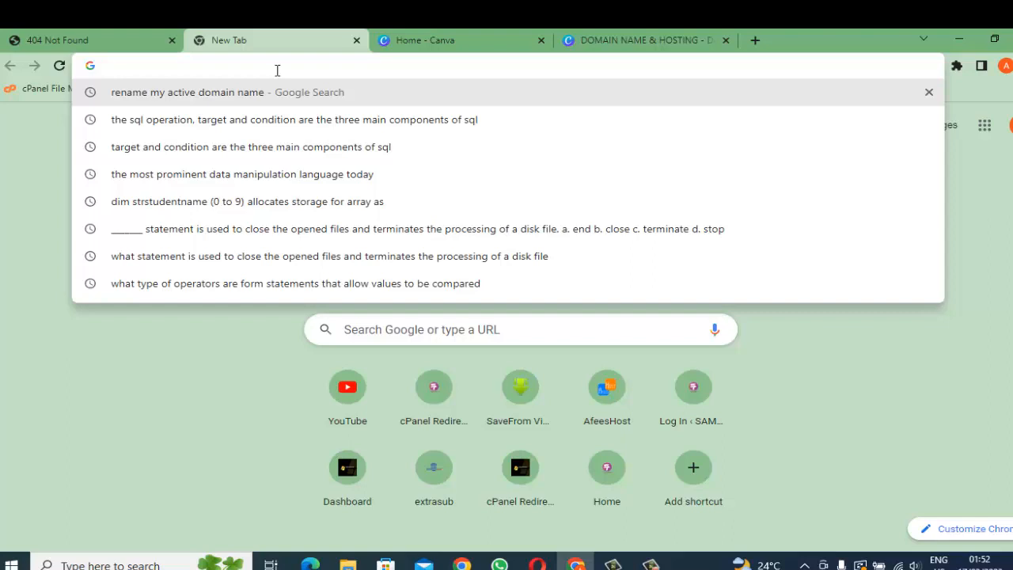
pyautogui.write('myonlinevtu.com')
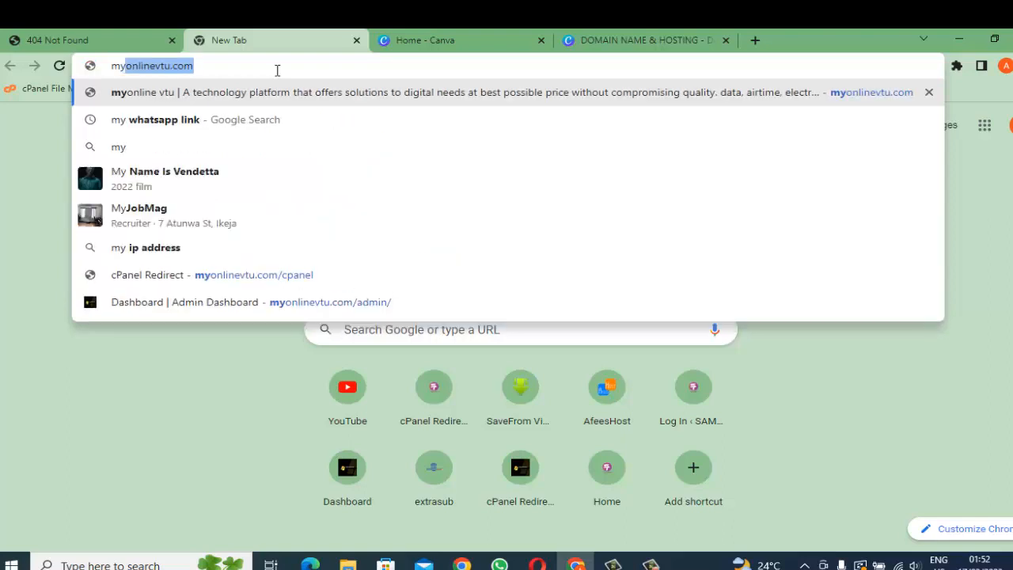
pyautogui.press('Right')
pyautogui.write('/')
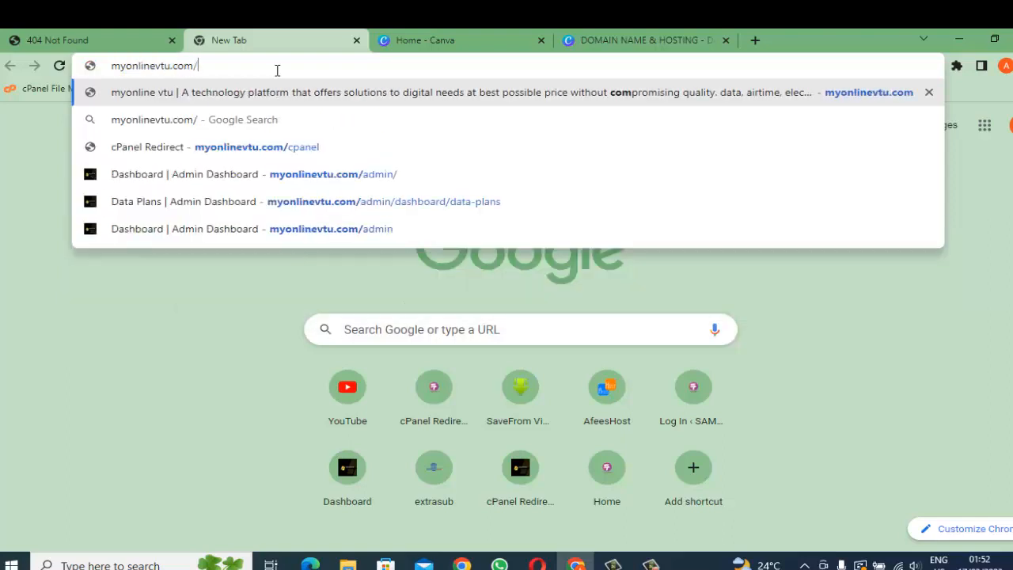
pyautogui.write('cpan')
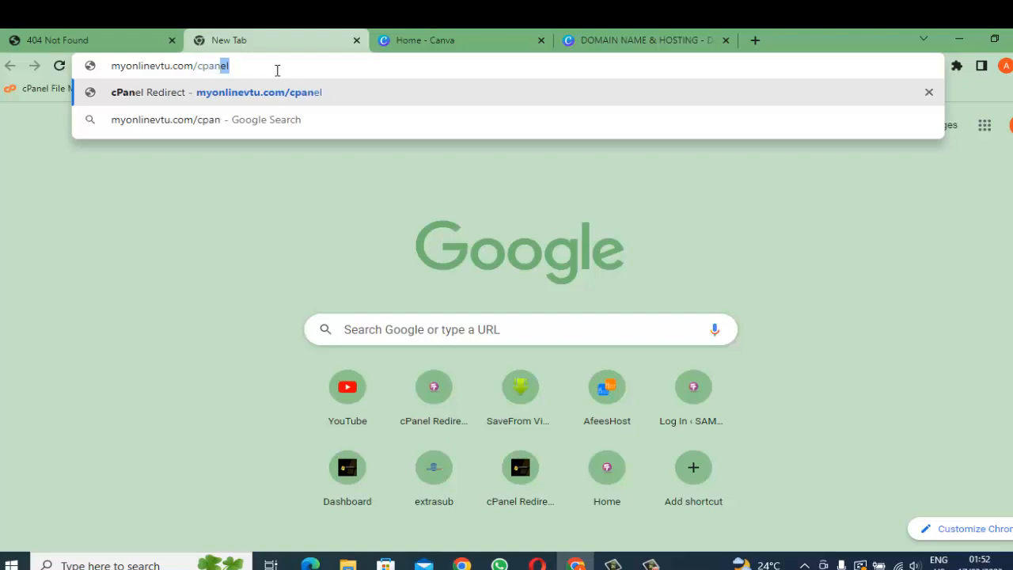
pyautogui.write('e')
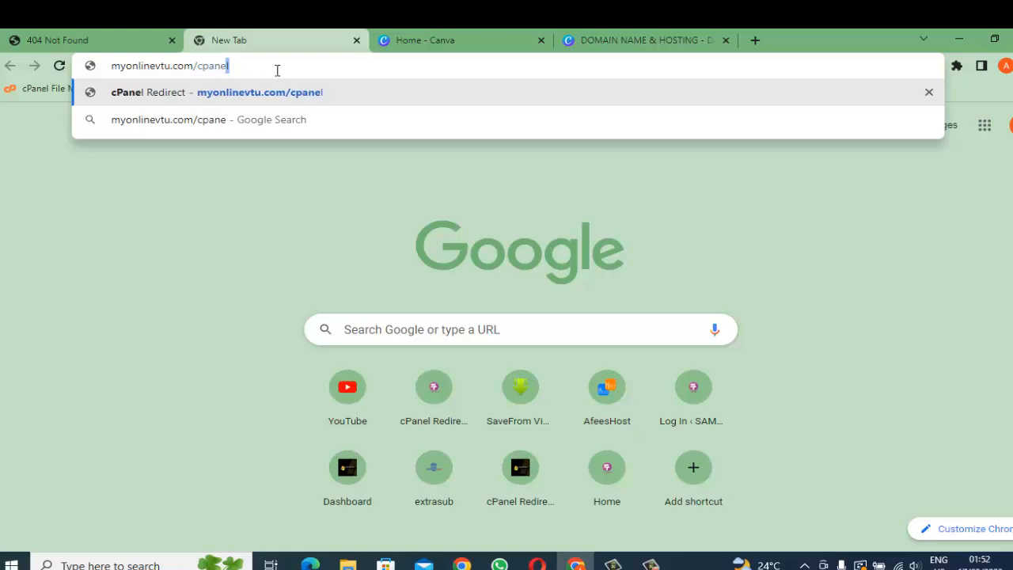
pyautogui.write('l')
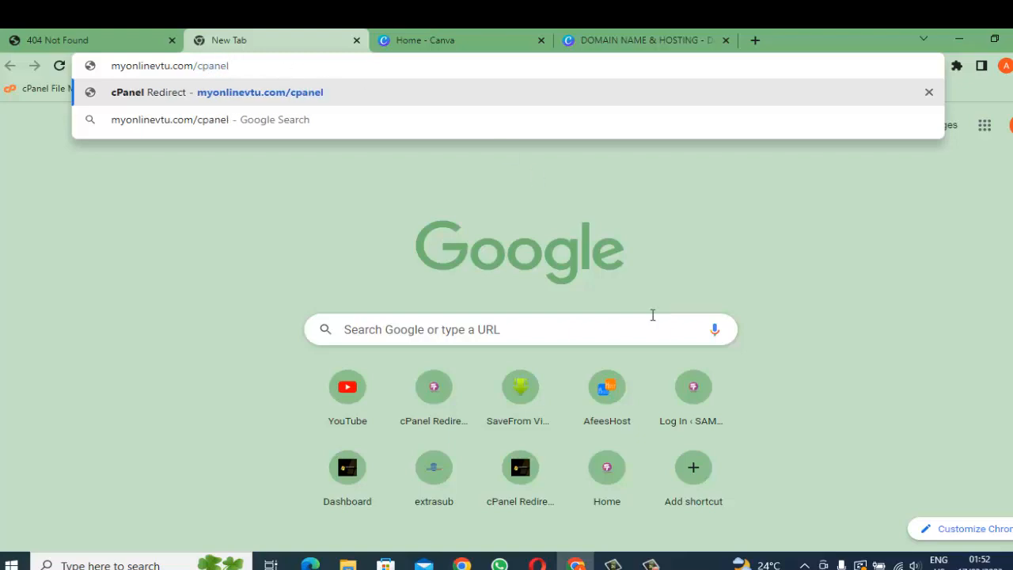
pyautogui.press('Return')
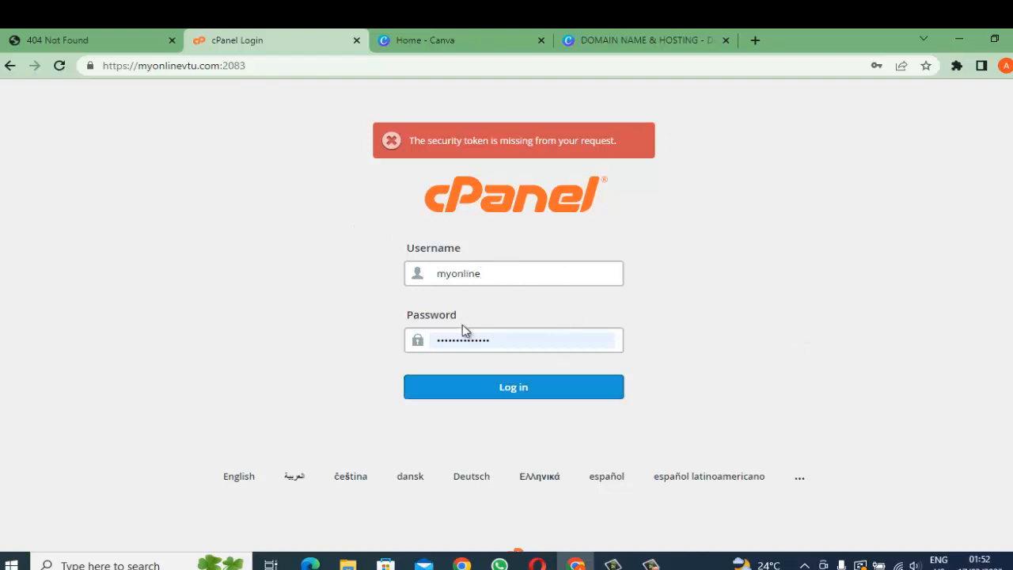
# Log in to cPanel and browse the Tools dashboard's Email, Databases and Security groups.
pyautogui.click(475, 398)
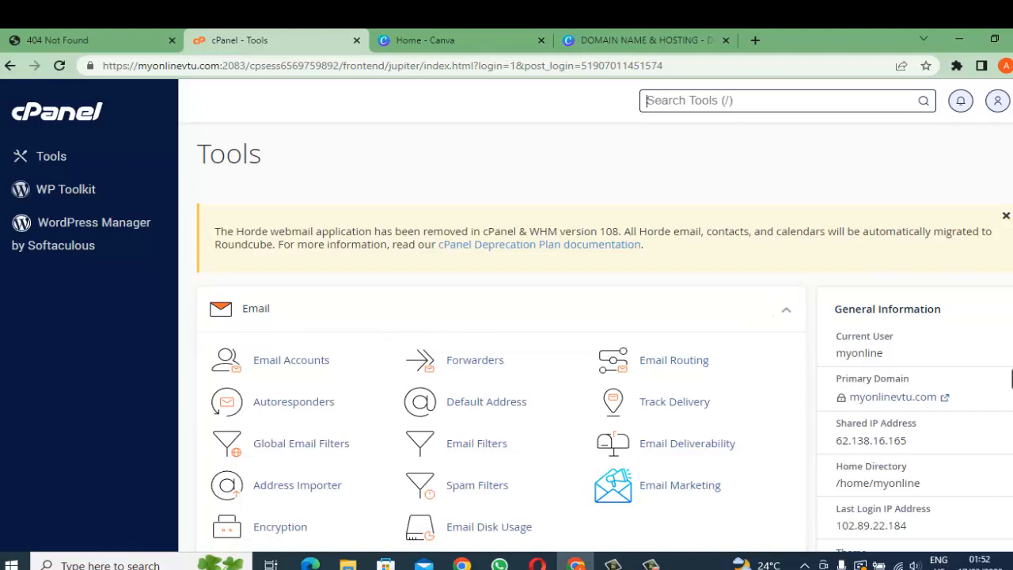
pyautogui.scroll(-3, 1011, 378)
pyautogui.scroll(3, 1011, 378)
pyautogui.scroll(-1, 1011, 378)
pyautogui.scroll(-2, 1011, 379)
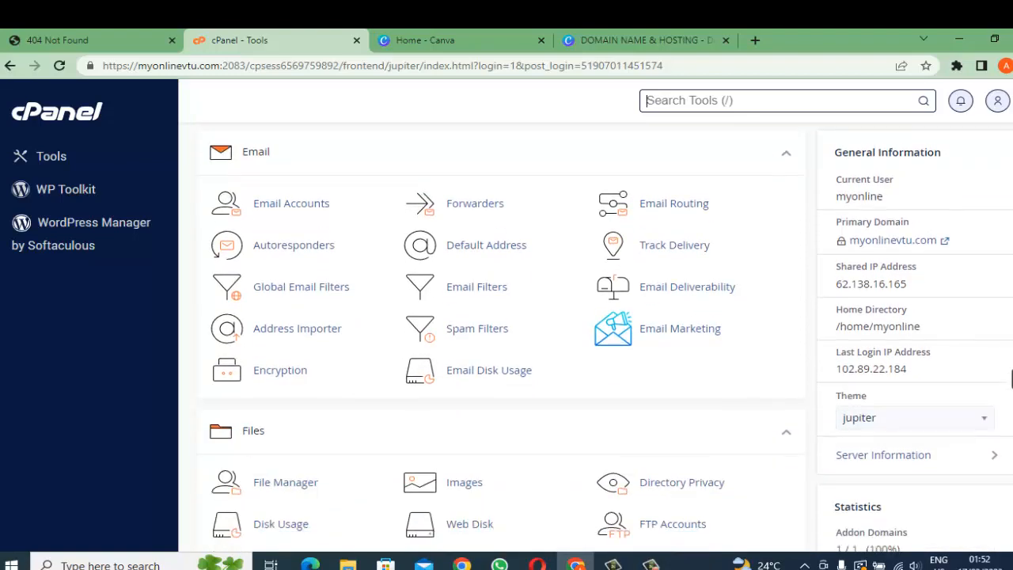
pyautogui.scroll(-4, 1011, 378)
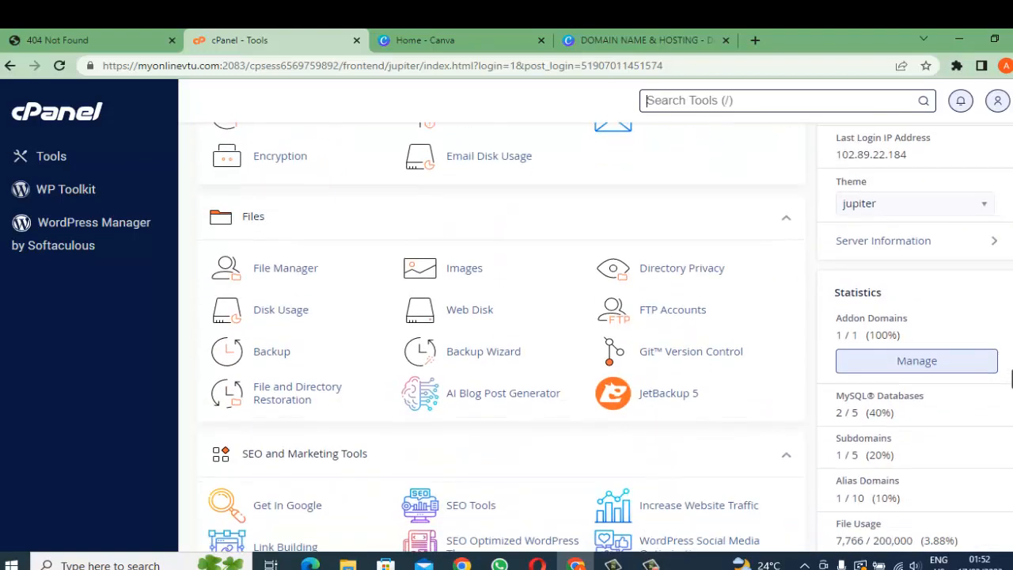
pyautogui.scroll(5, 1011, 378)
pyautogui.scroll(-8, 1011, 378)
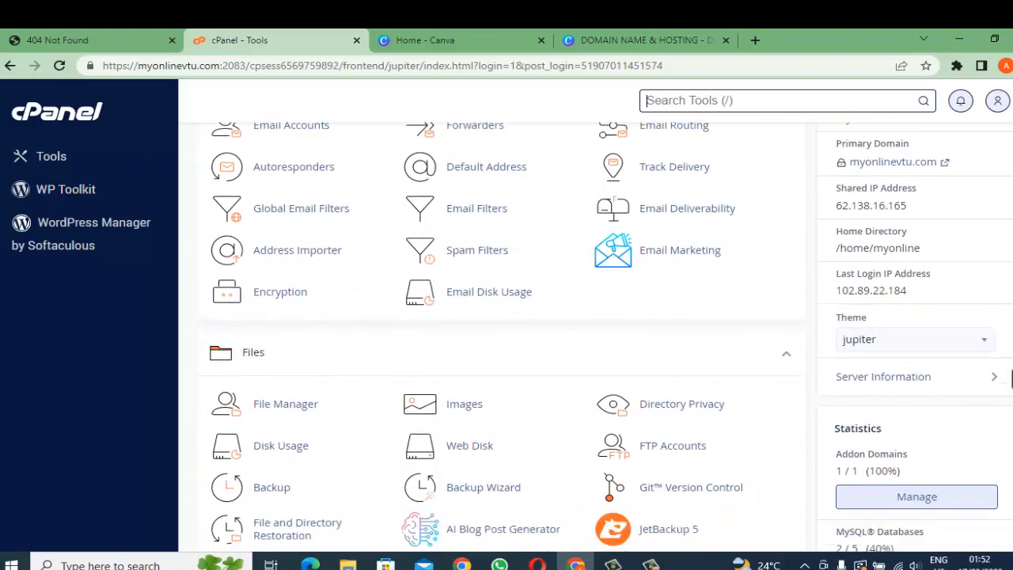
pyautogui.scroll(-6, 1011, 378)
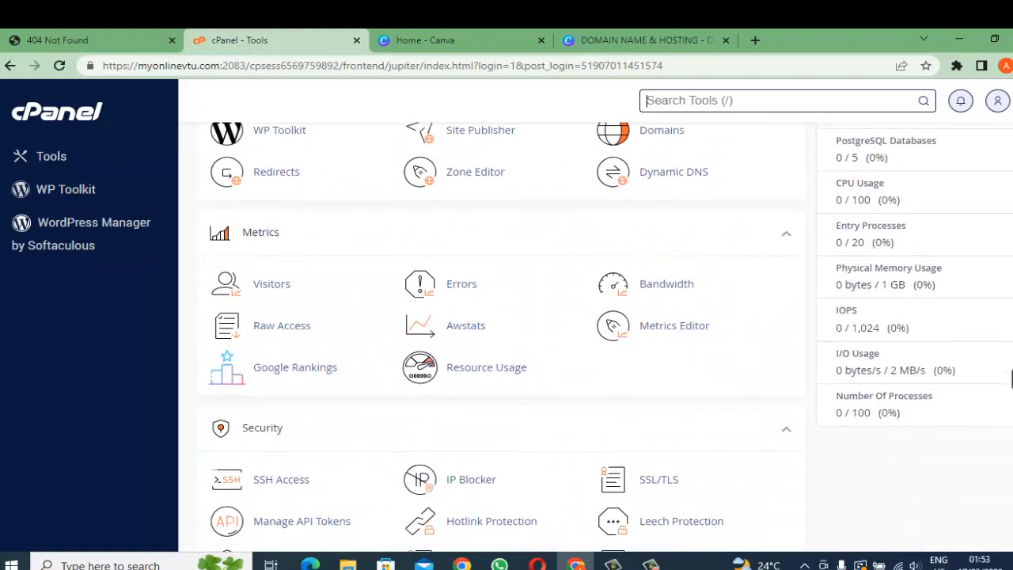
pyautogui.scroll(-4, 1011, 379)
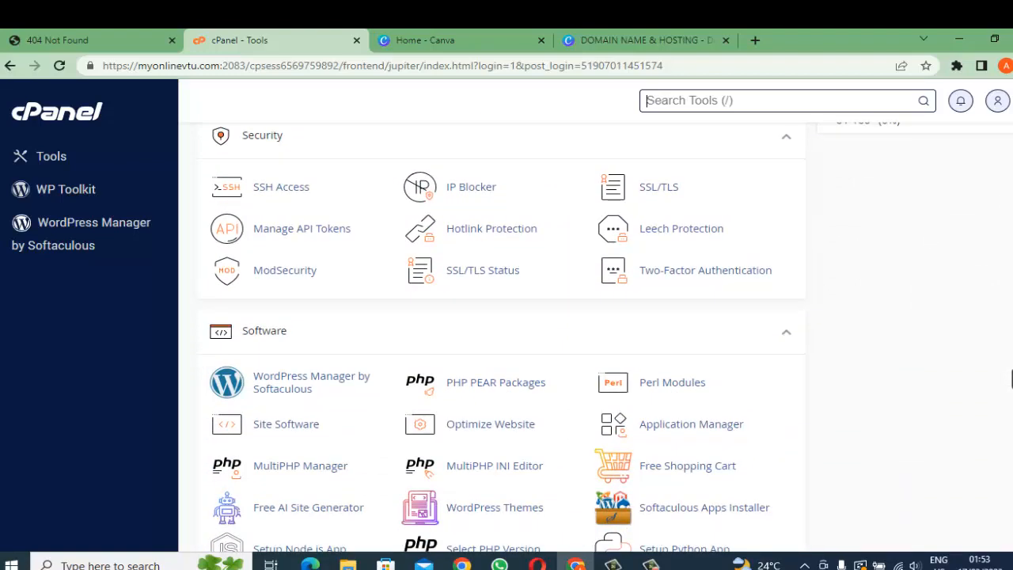
pyautogui.scroll(-2, 1011, 378)
pyautogui.scroll(-3, 1012, 379)
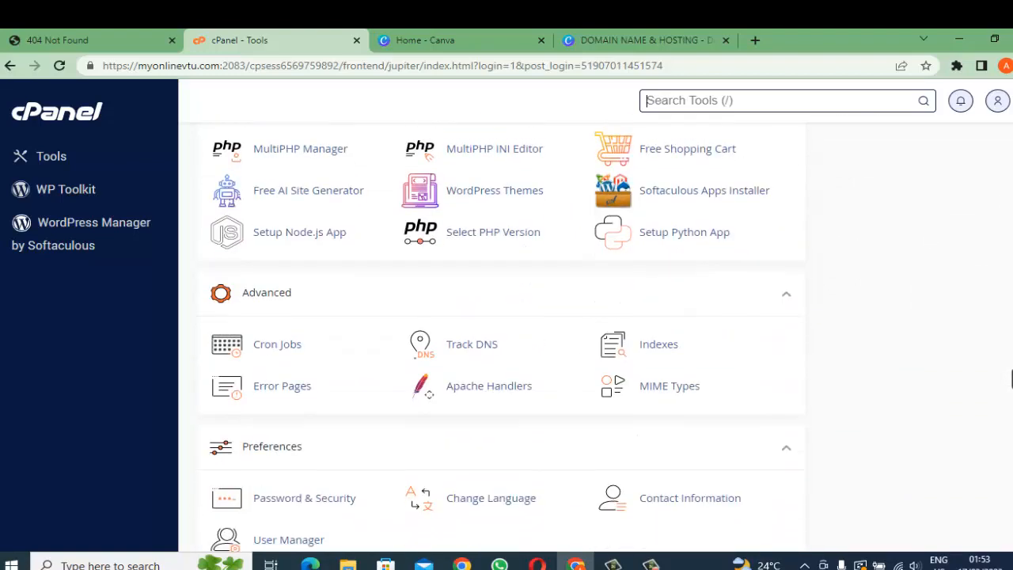
pyautogui.scroll(20, 1001, 245)
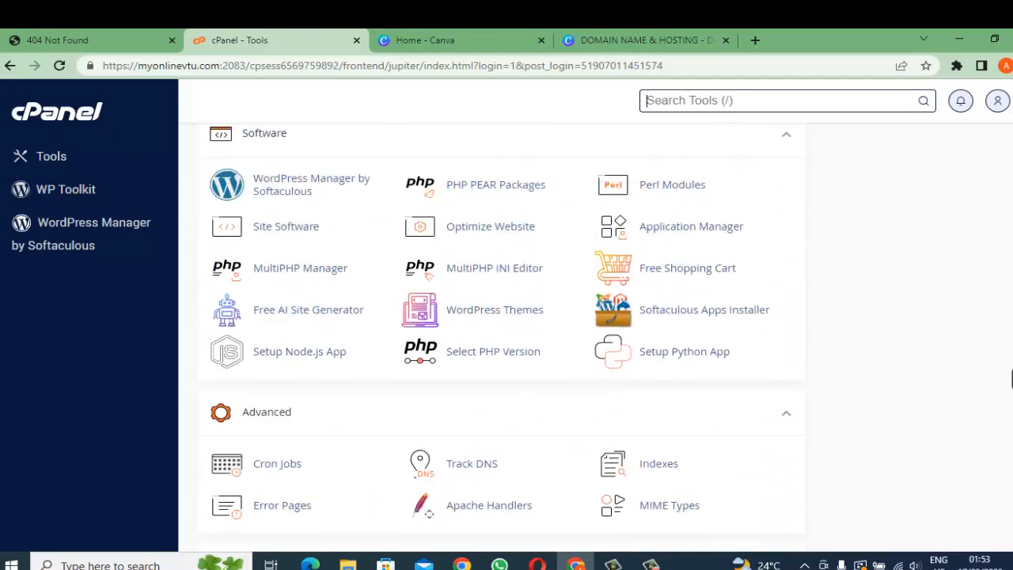
pyautogui.scroll(6, 1001, 246)
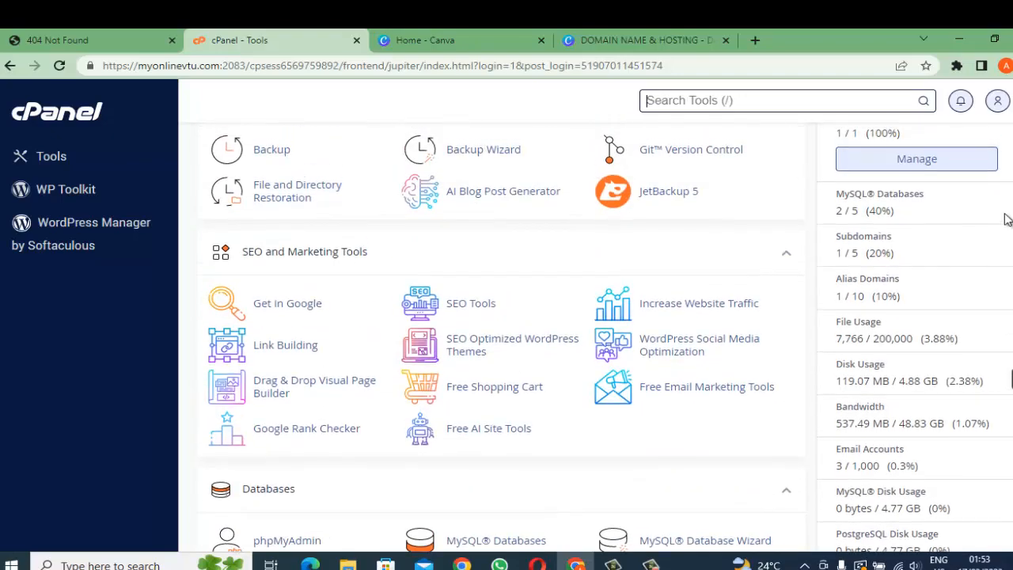
pyautogui.scroll(3, 1009, 164)
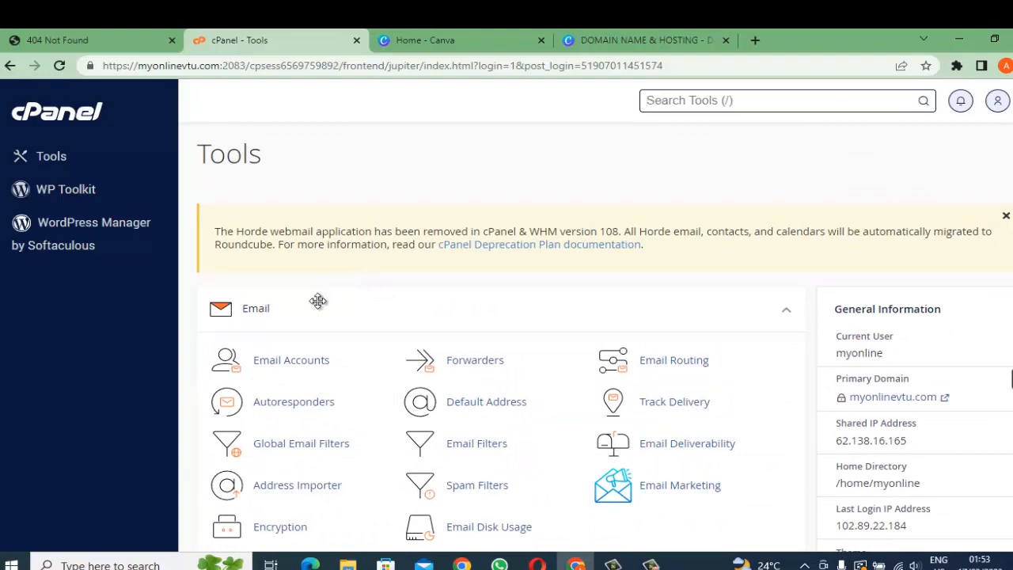
# Open Email Accounts and review the existing mailboxes (997 available, 3 used).
pyautogui.click(299, 362)
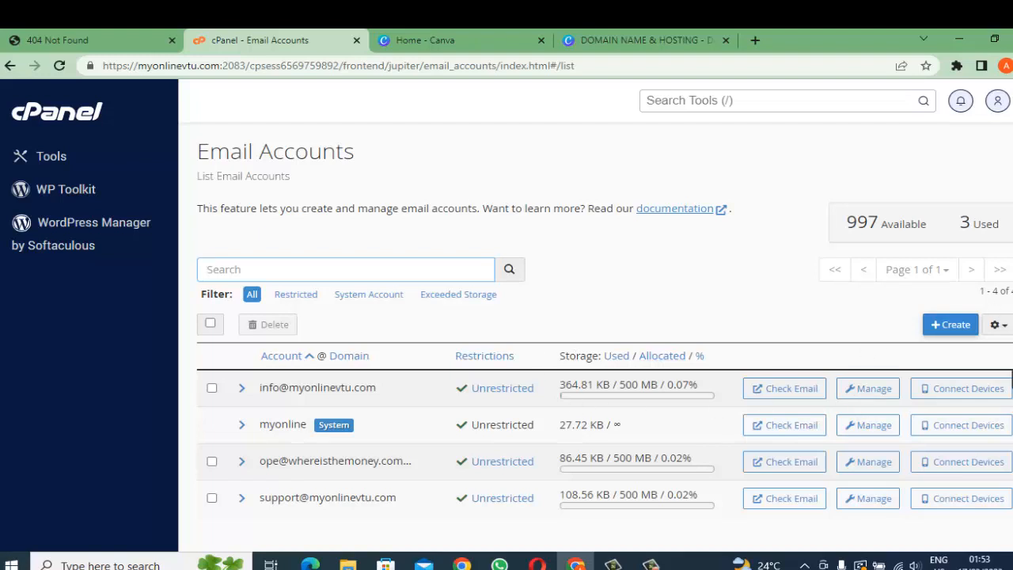
pyautogui.scroll(-2, 1011, 380)
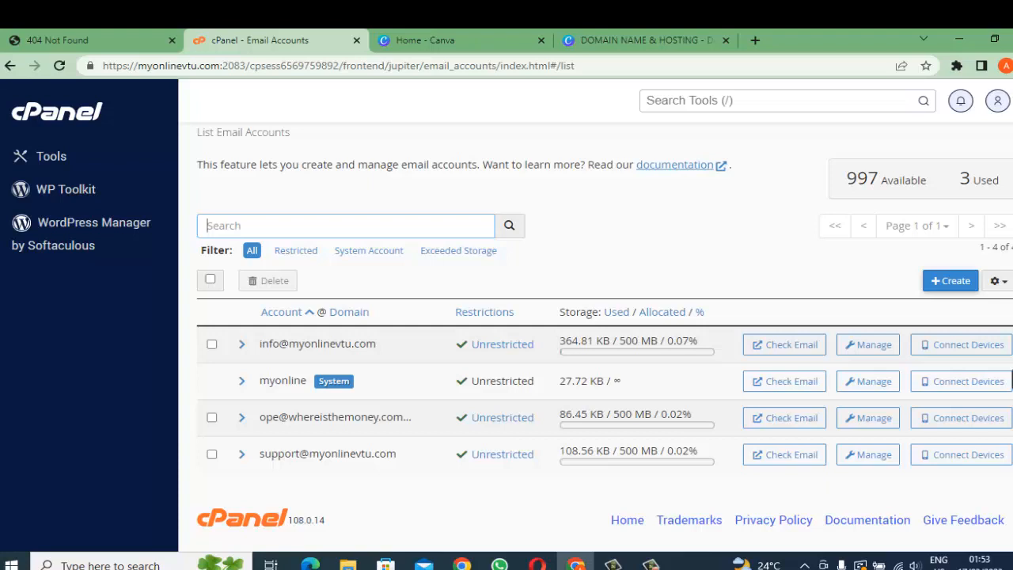
pyautogui.scroll(2, 1011, 380)
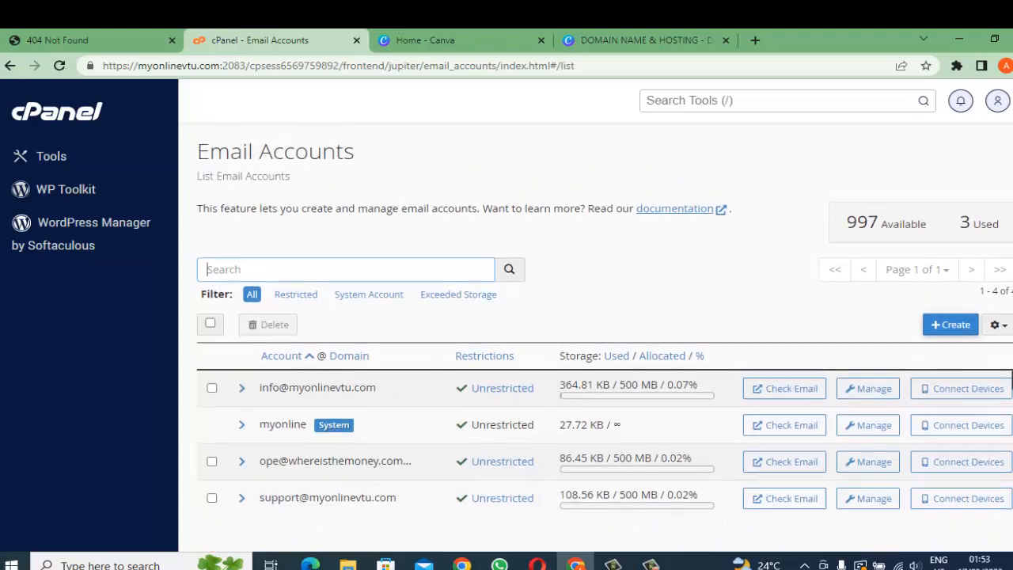
pyautogui.scroll(-2, 1011, 380)
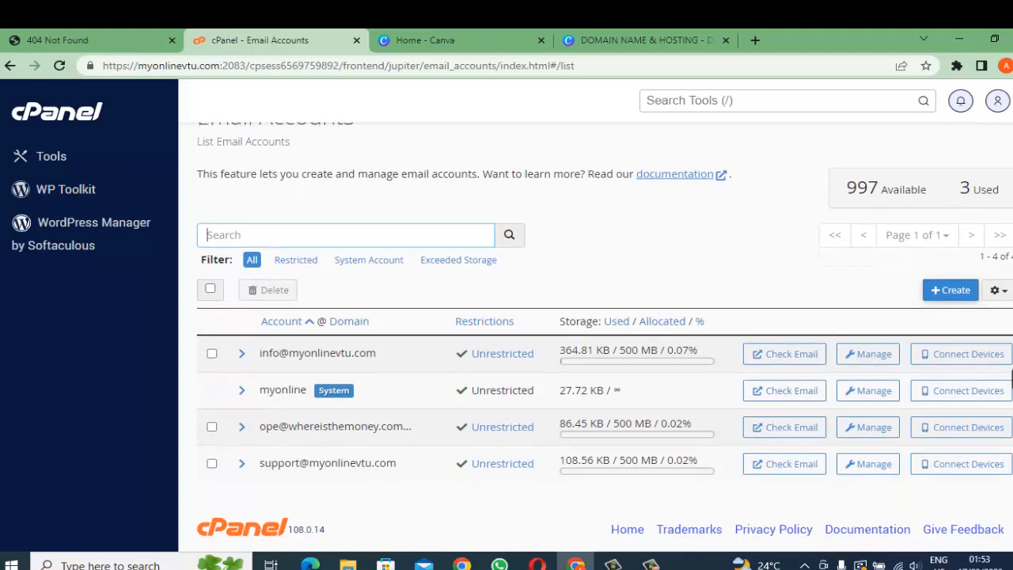
pyautogui.scroll(1, 1011, 380)
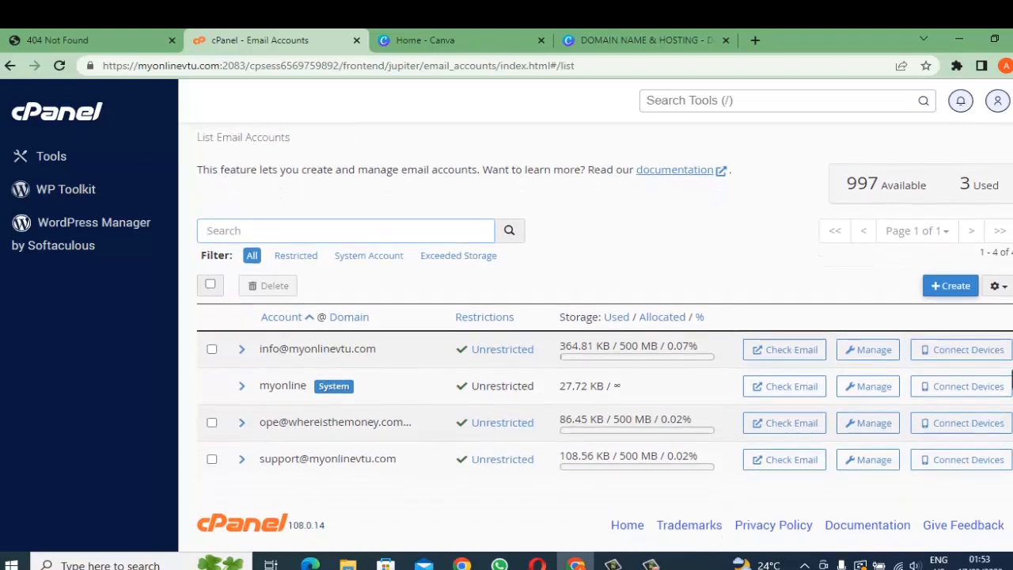
pyautogui.scroll(1, 1011, 380)
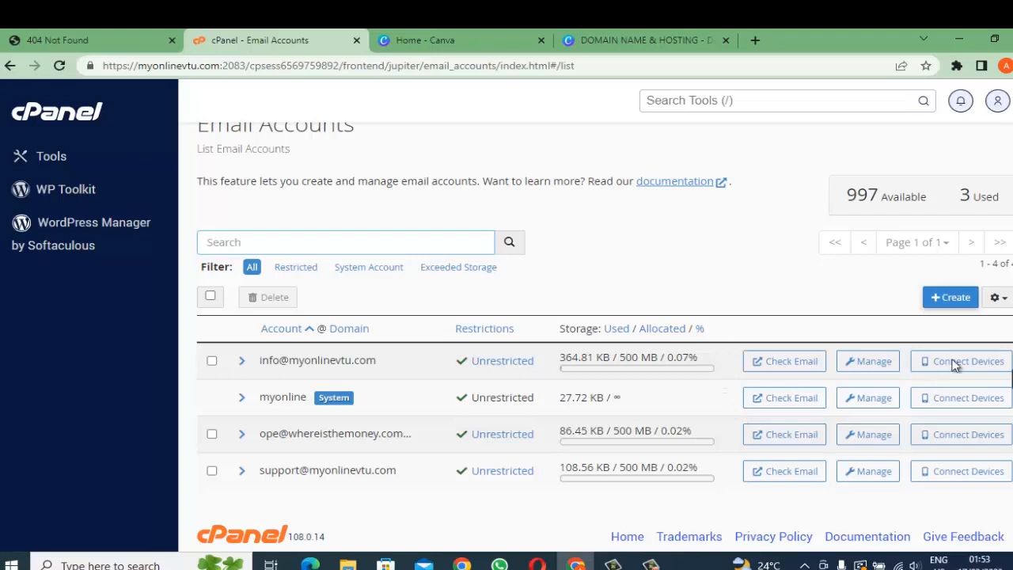
# Start a new email account and select whereisthemoney.com.ng as its domain.
pyautogui.click(966, 304)
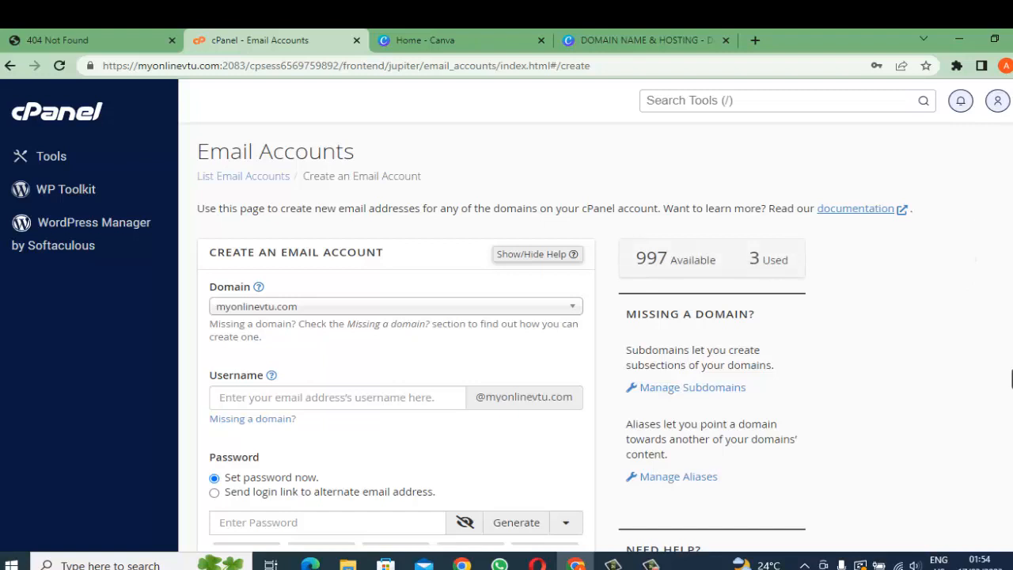
pyautogui.moveTo(1012, 227); pyautogui.dragTo(1012, 240)
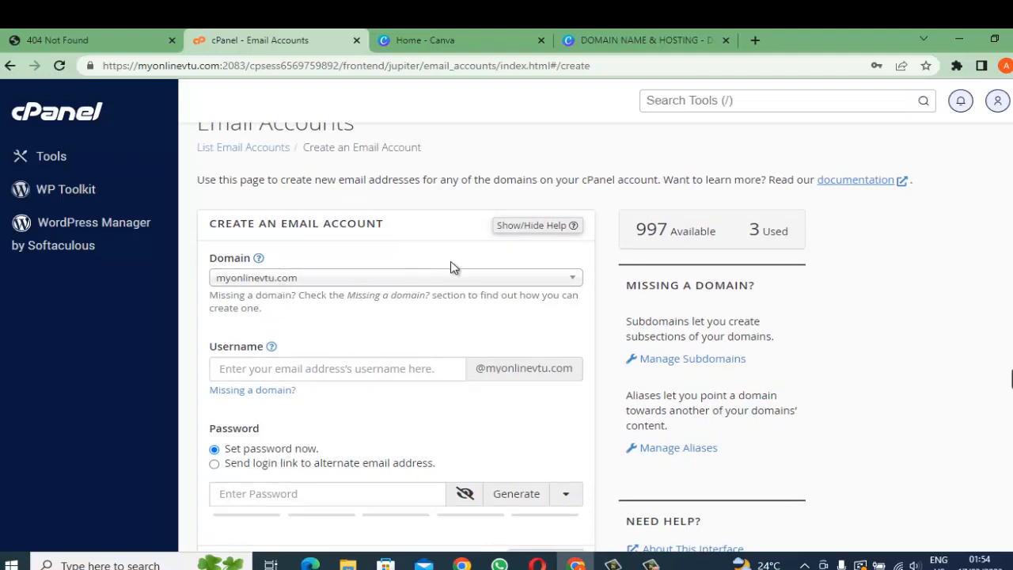
pyautogui.click(576, 280)
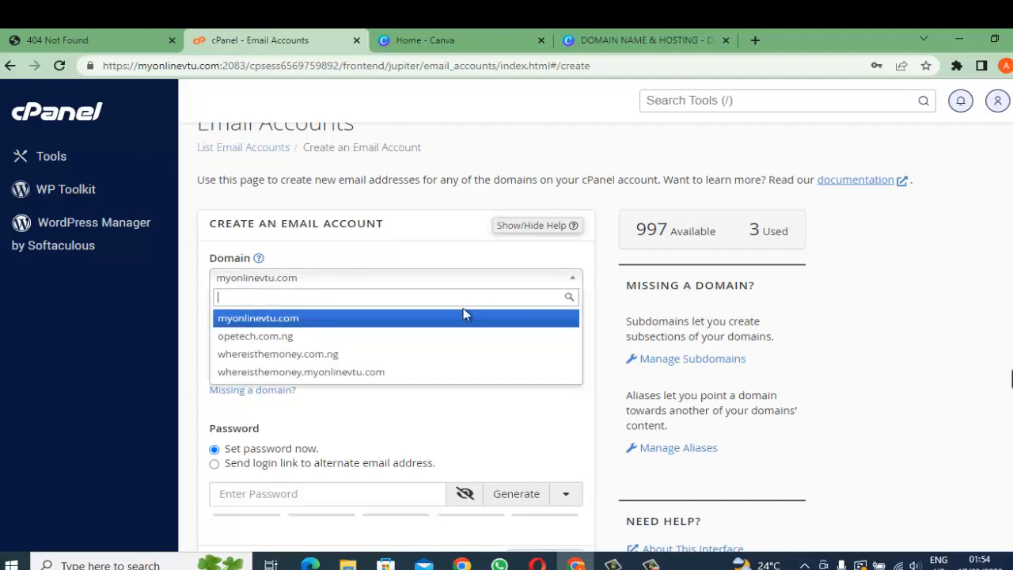
pyautogui.click(412, 355)
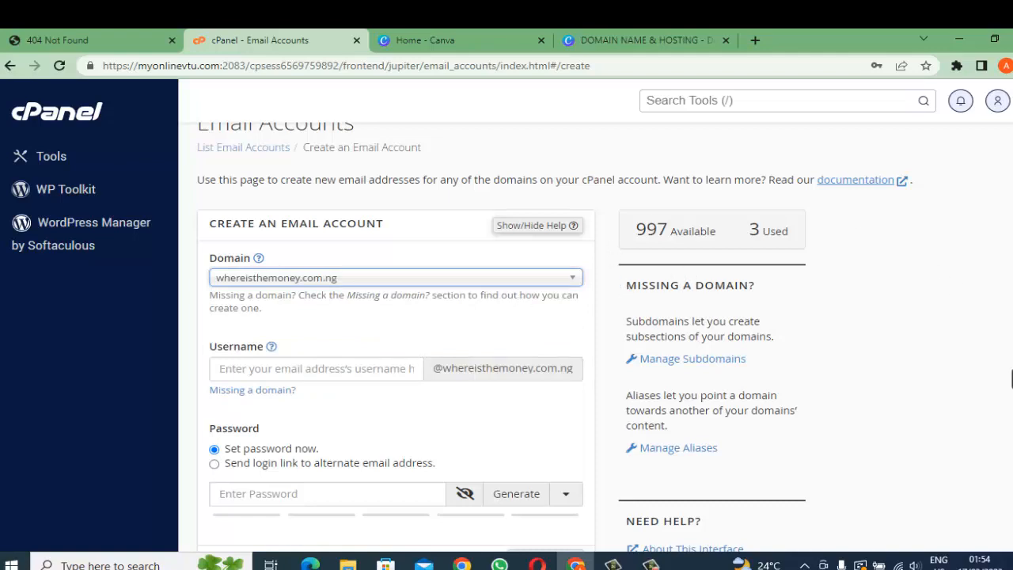
pyautogui.scroll(-3, 1010, 378)
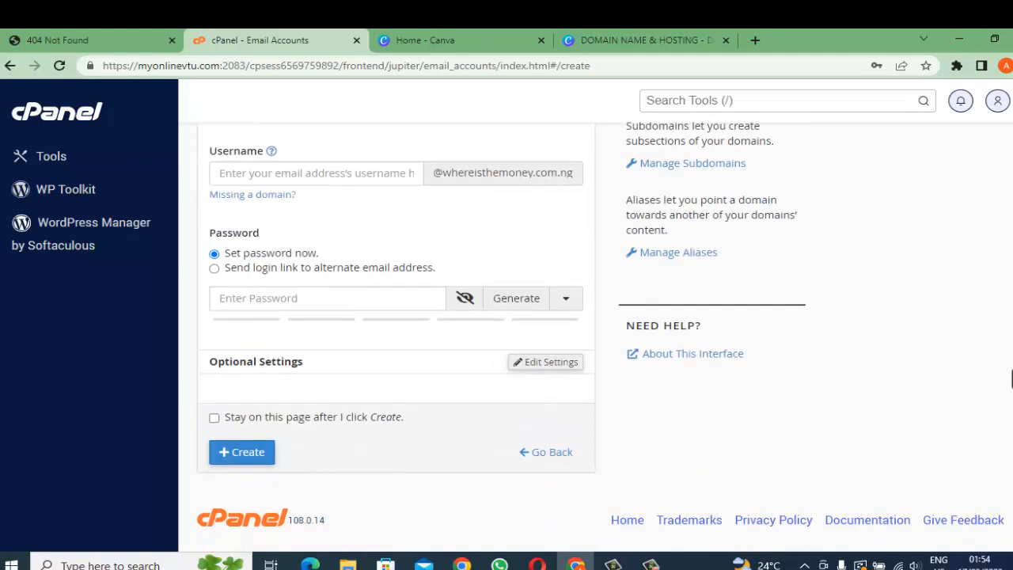
pyautogui.scroll(3, 1010, 378)
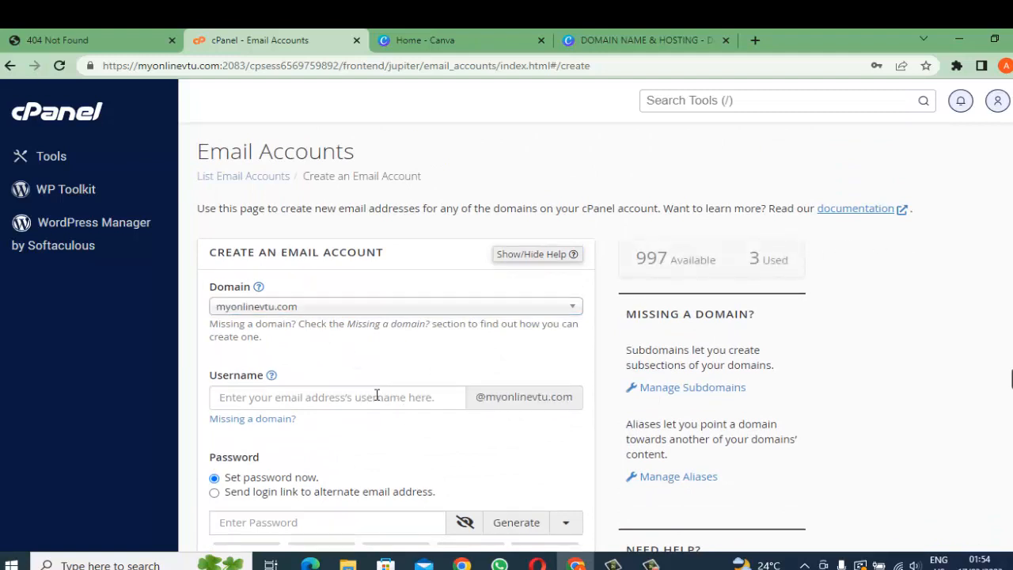
pyautogui.click(376, 394)
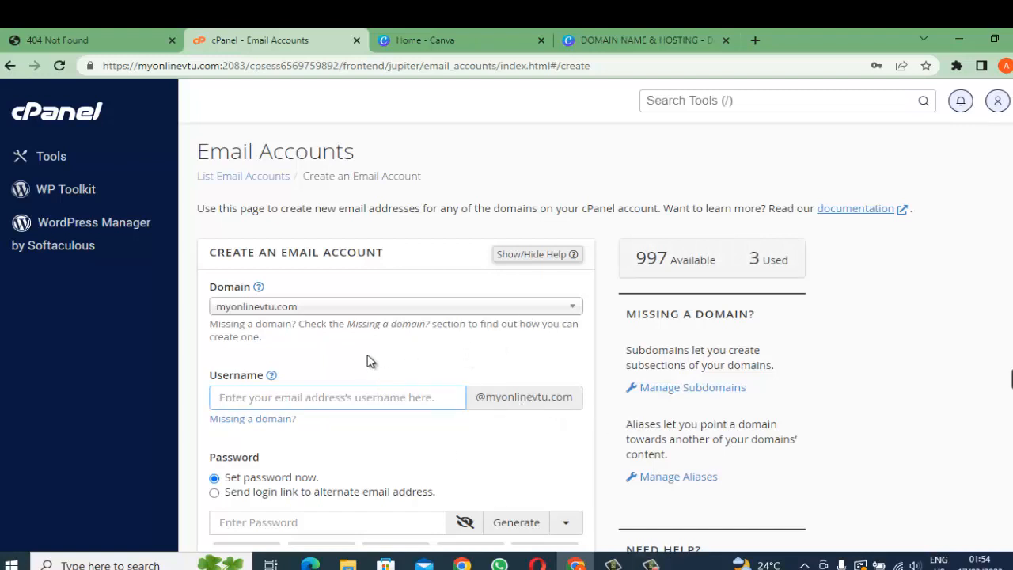
pyautogui.click(574, 304)
pyautogui.click(300, 383)
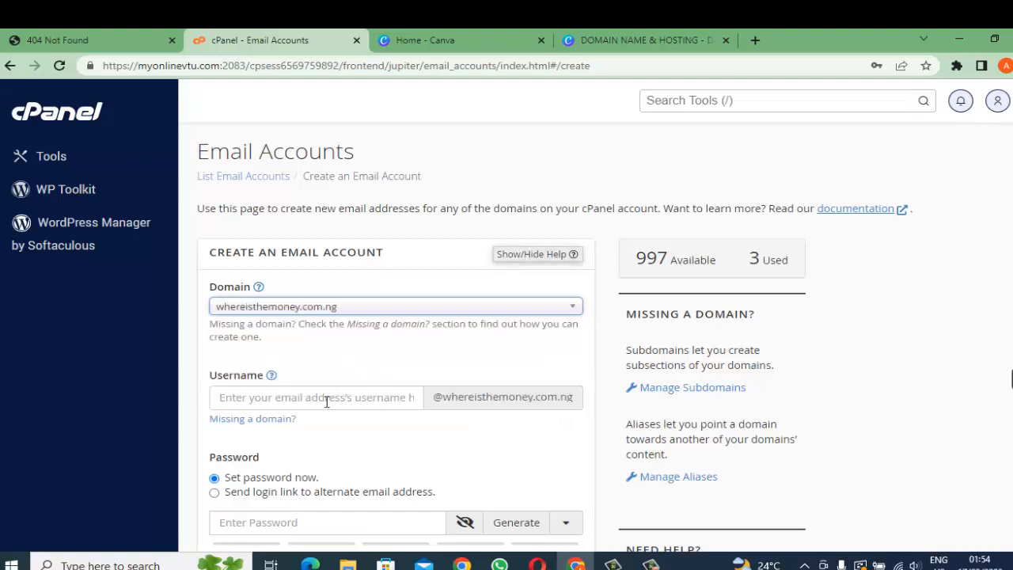
pyautogui.click(563, 310)
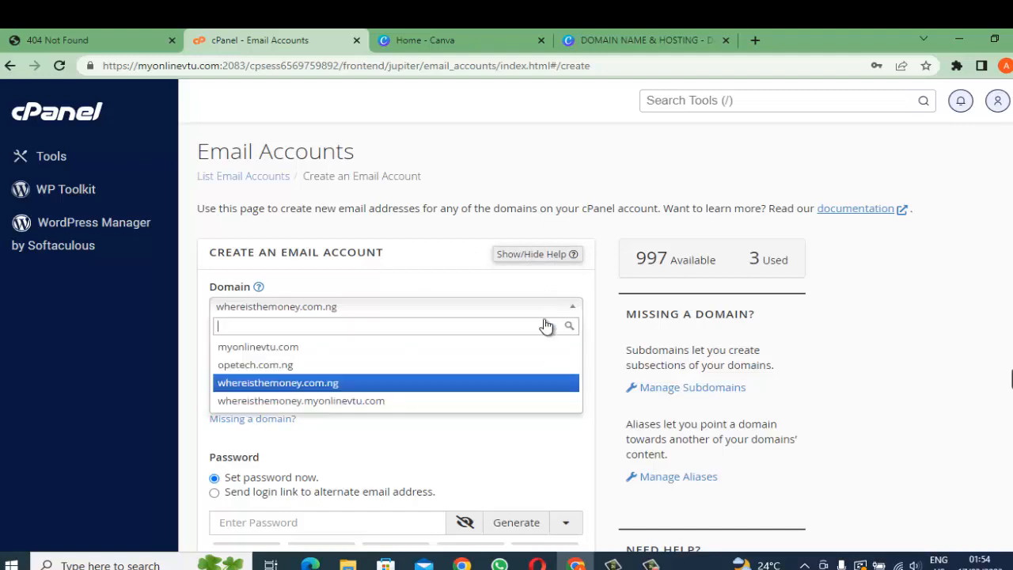
pyautogui.click(311, 384)
pyautogui.click(310, 403)
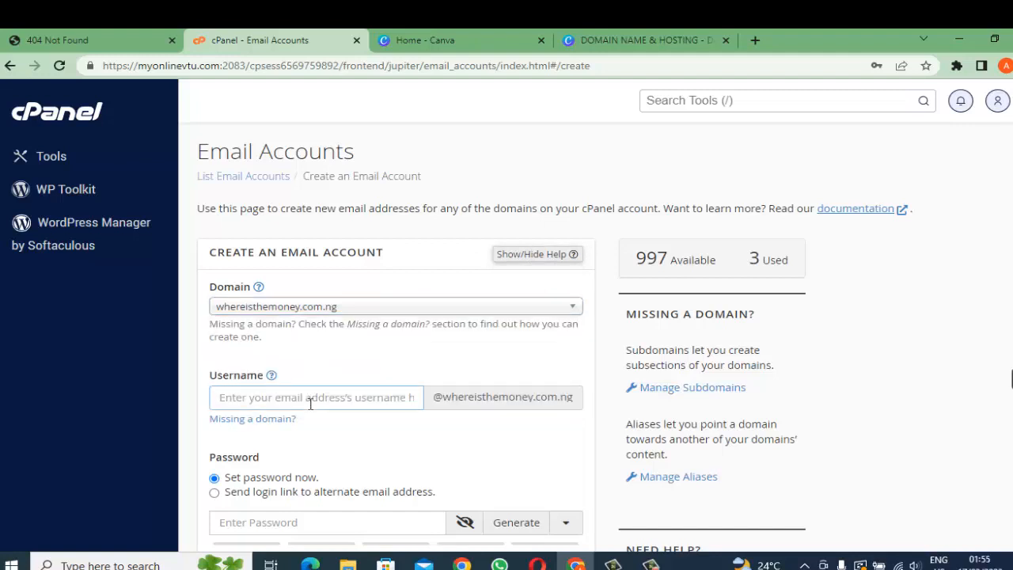
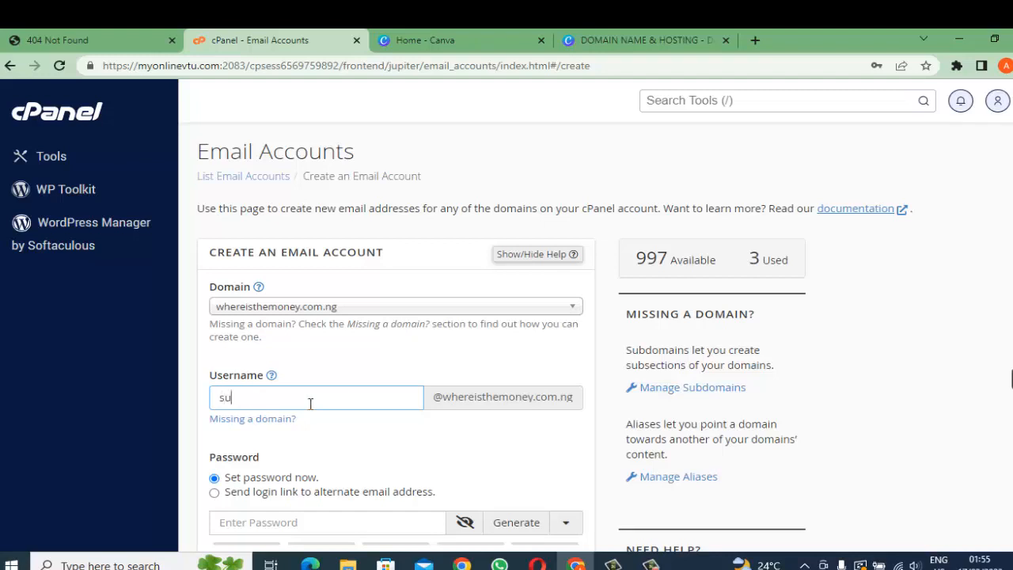
pyautogui.scroll(-2, 1011, 379)
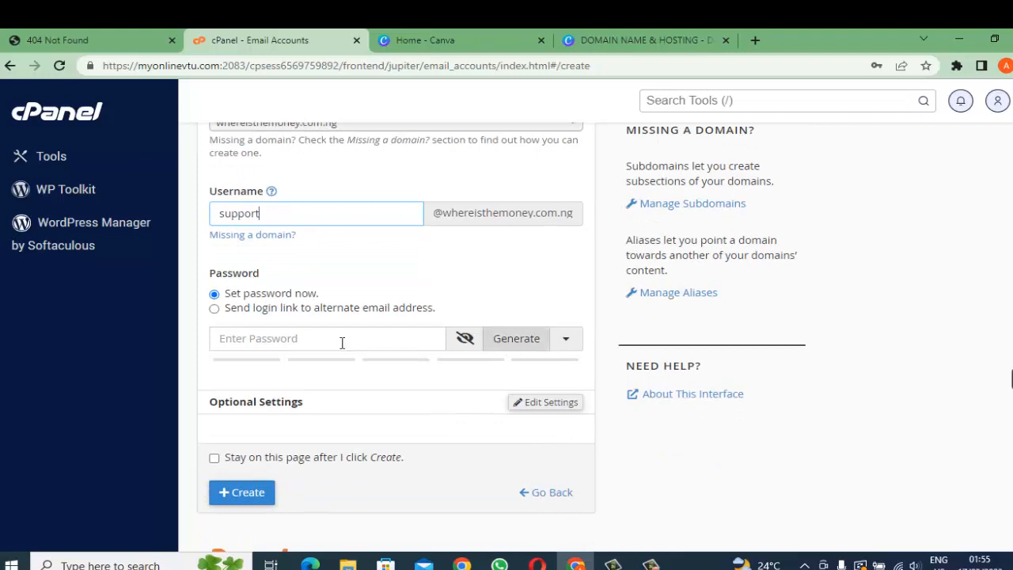
pyautogui.click(310, 338)
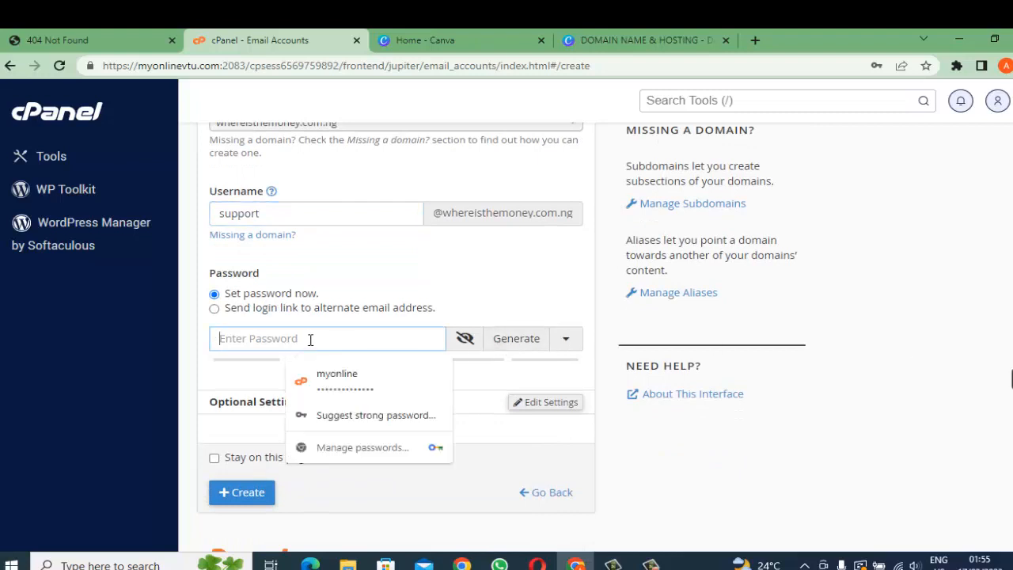
pyautogui.write('••')
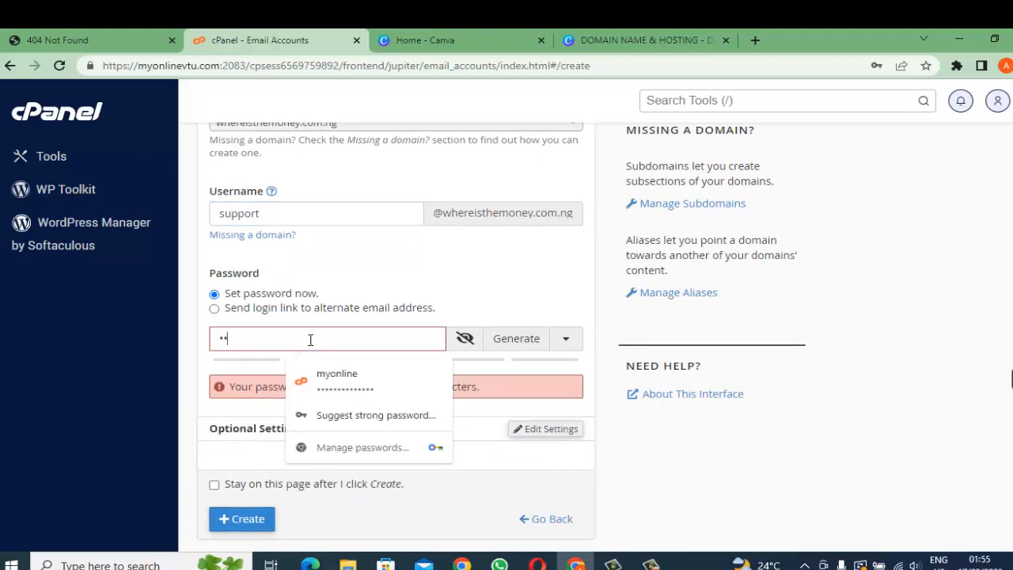
pyautogui.write('•••••••')
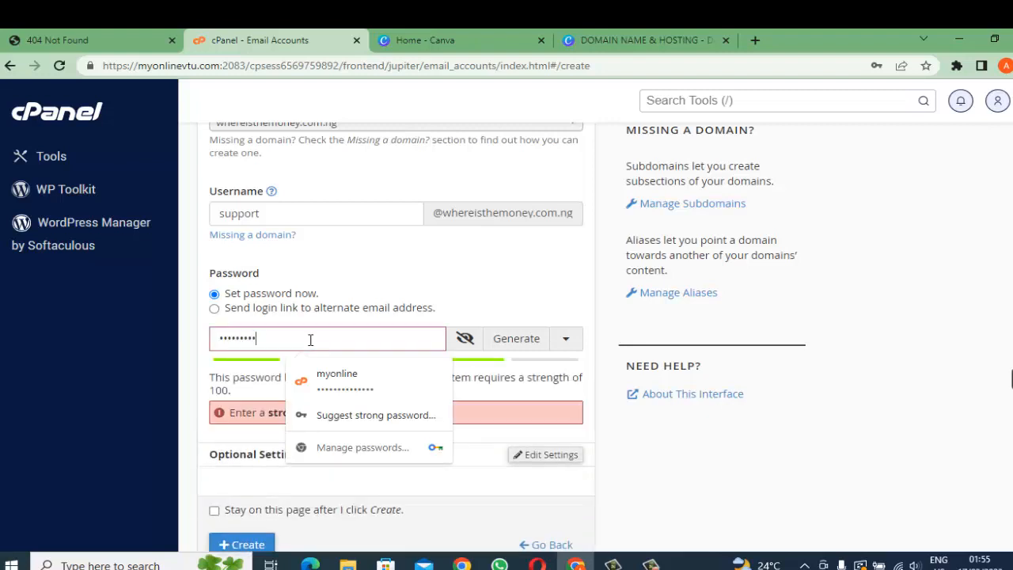
pyautogui.write('•••')
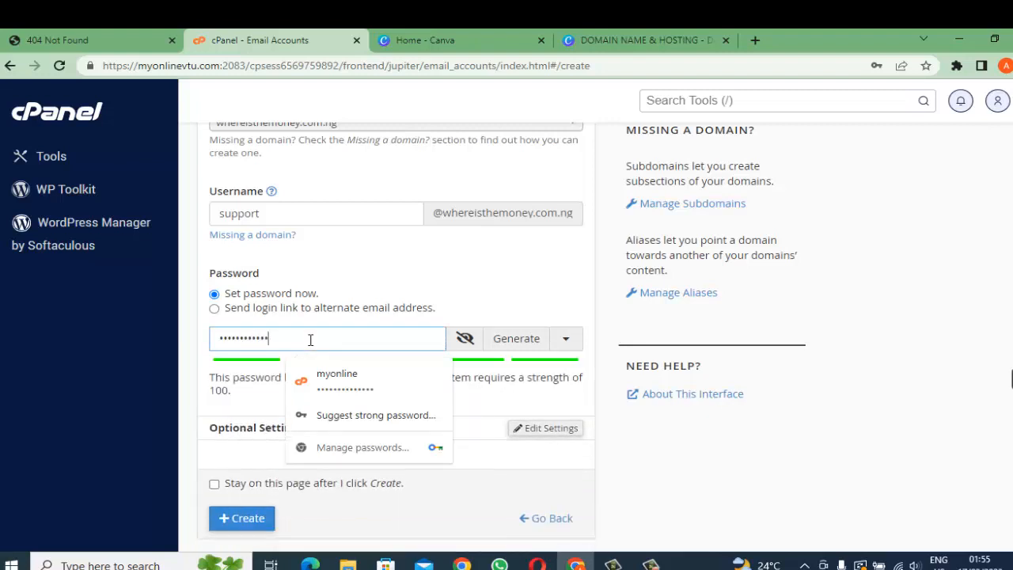
pyautogui.write('•')
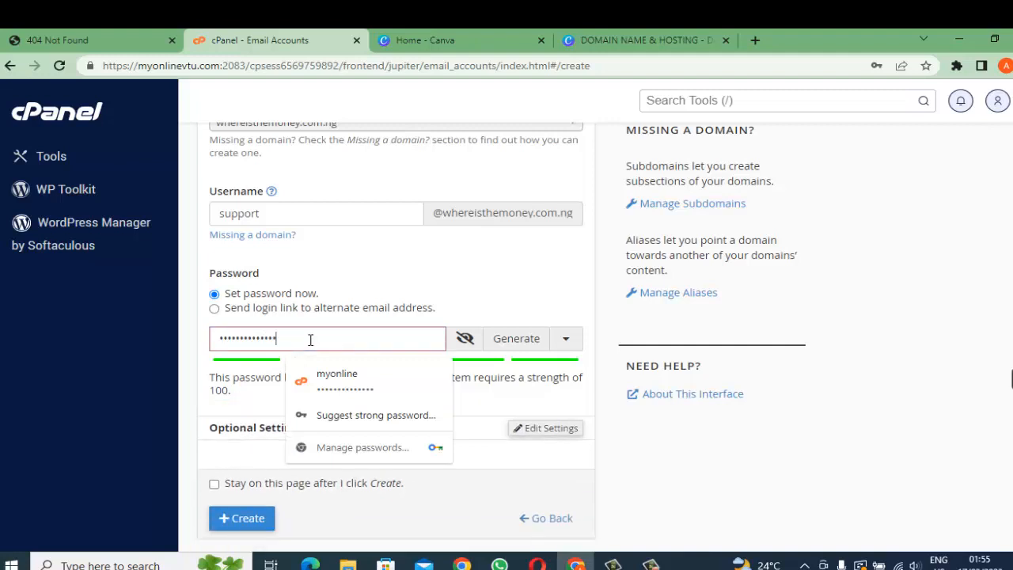
pyautogui.click(704, 452)
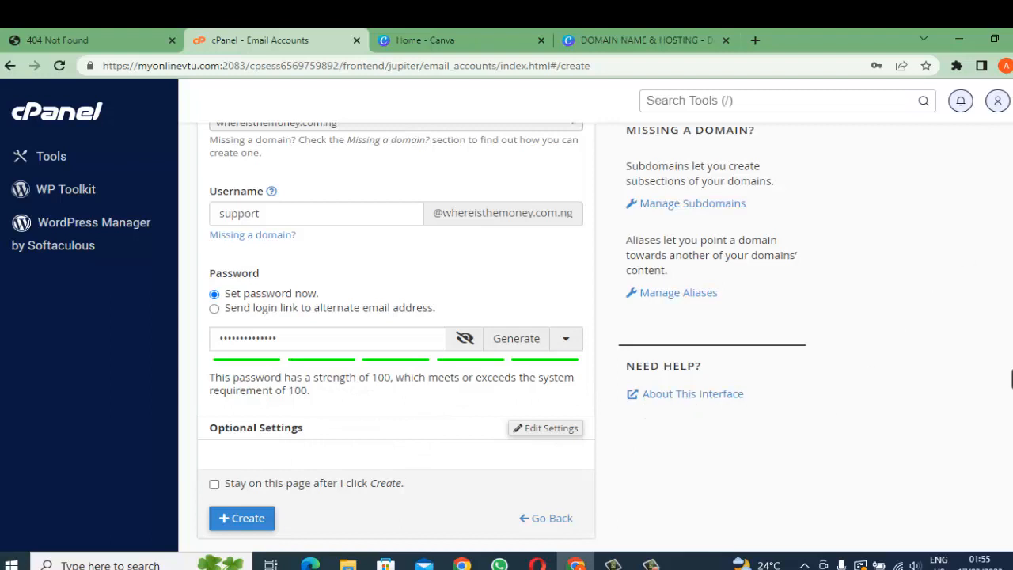
pyautogui.scroll(-2, 1005, 378)
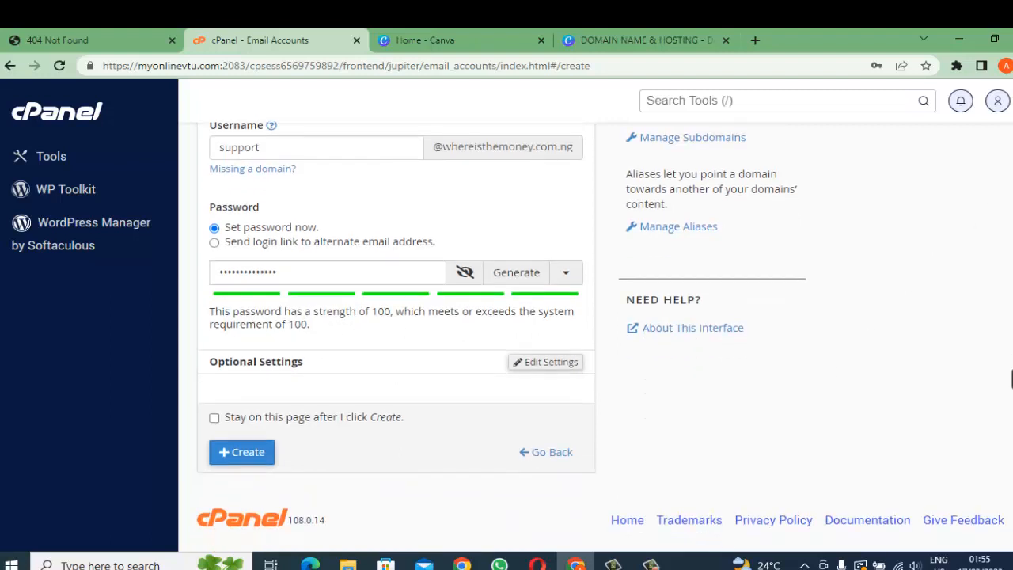
pyautogui.click(250, 449)
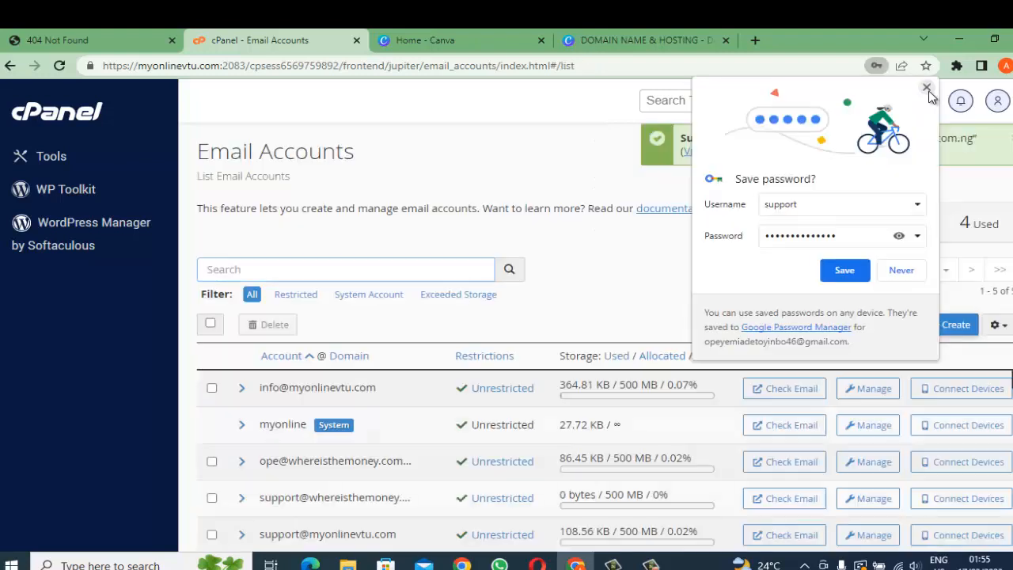
pyautogui.click(928, 89)
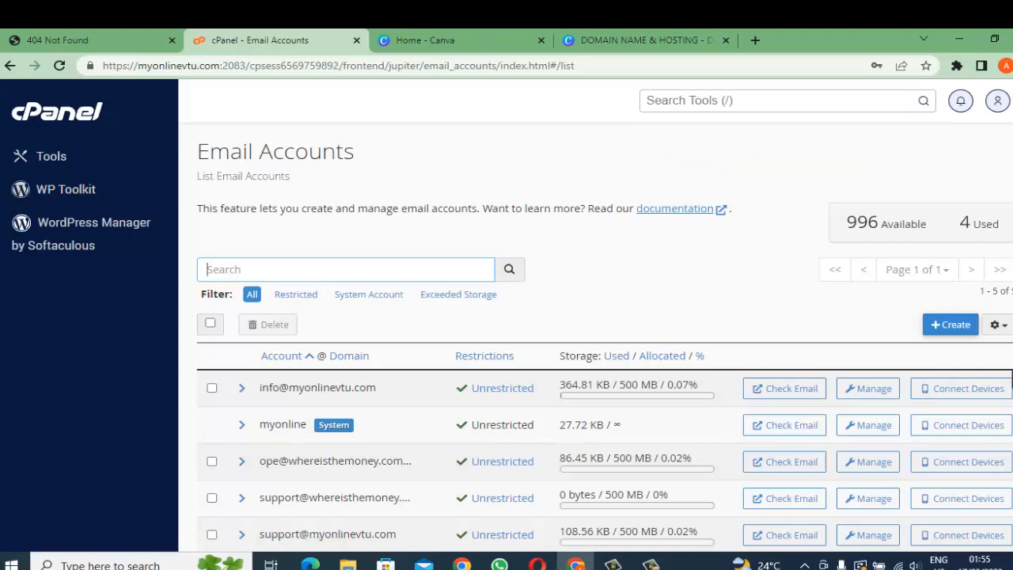
pyautogui.scroll(-2, 1010, 380)
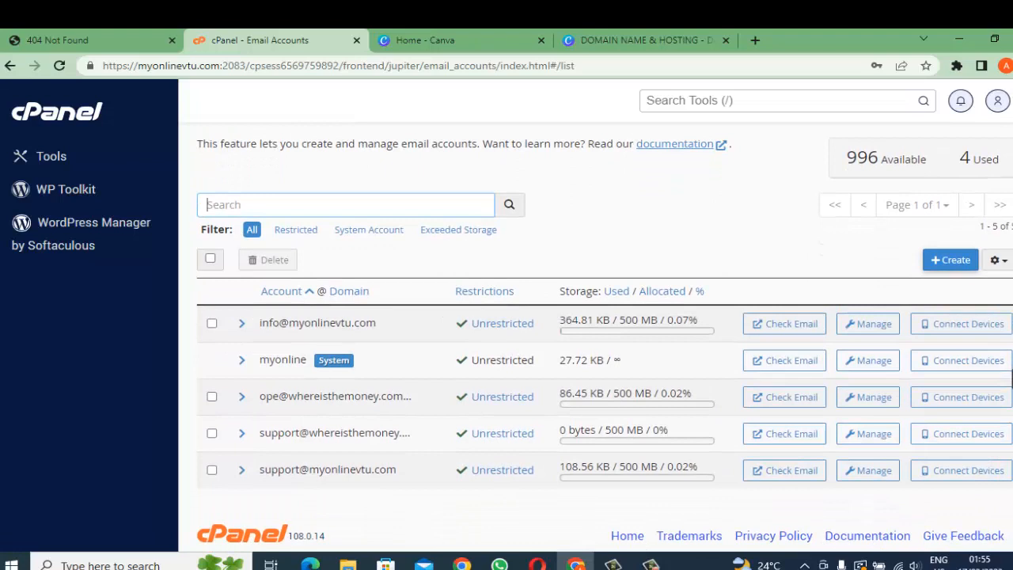
# Navigate back through browser history to the cPanel Tools page.
pyautogui.scroll(-1, 1011, 379)
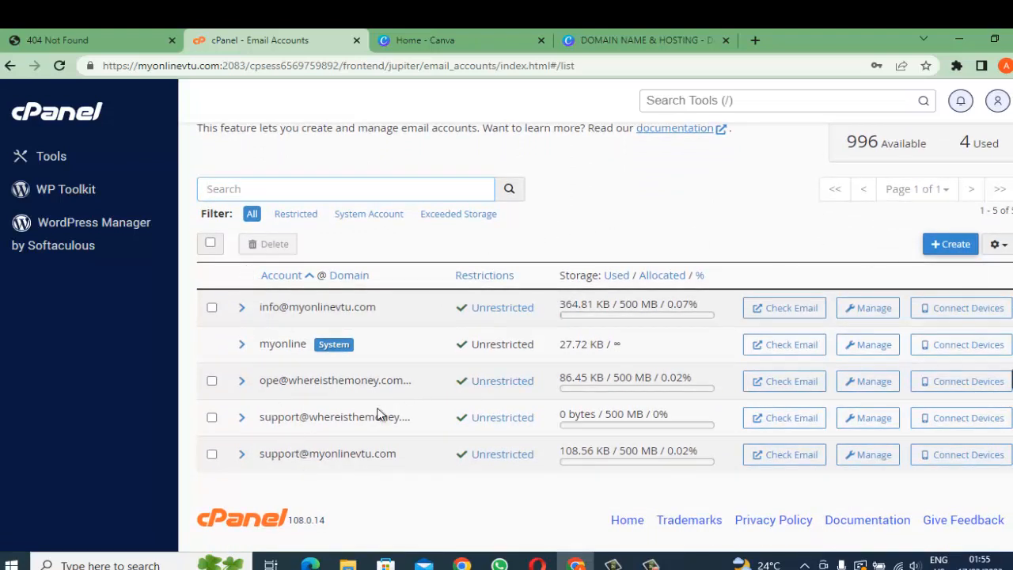
pyautogui.click(10, 68)
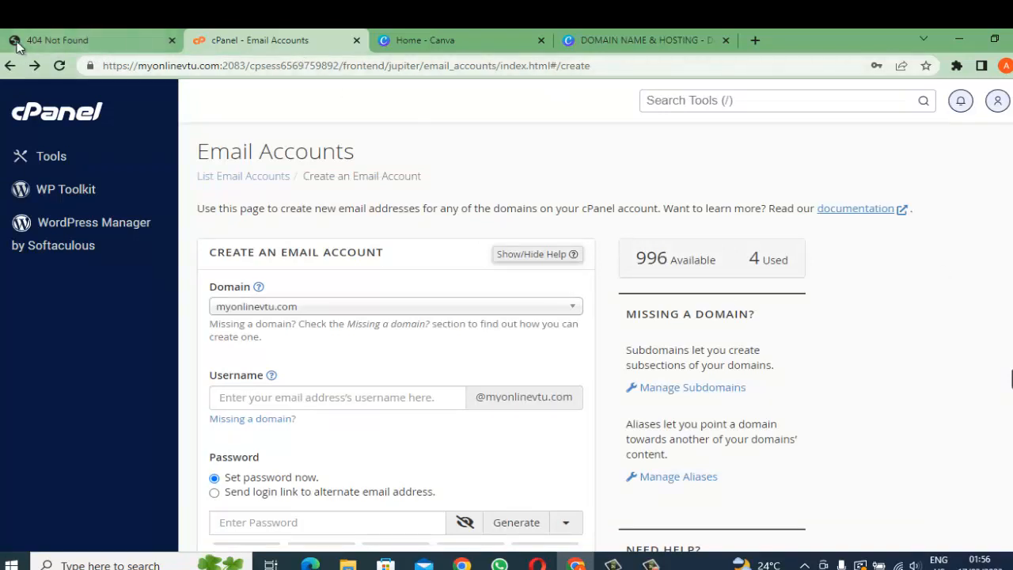
pyautogui.click(11, 68)
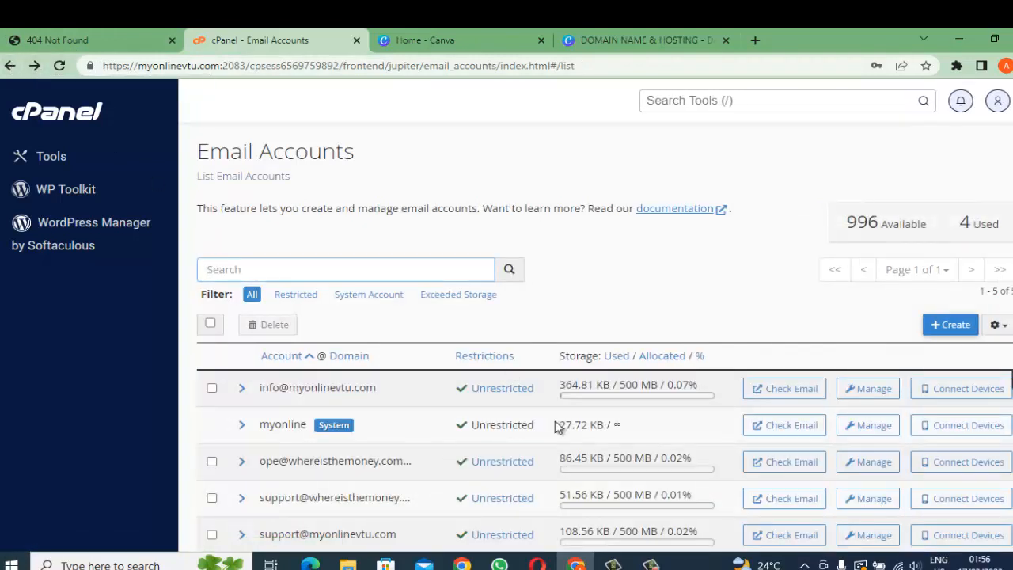
pyautogui.click(9, 67)
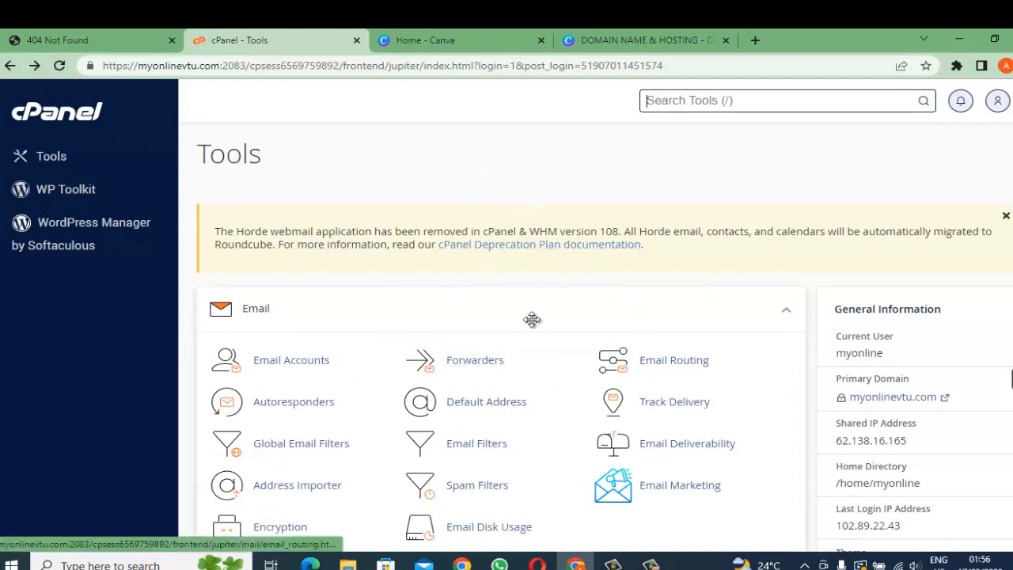
# Open Forwarders for whereisthemoney.com.ng and start a new forwarder.
pyautogui.click(301, 369)
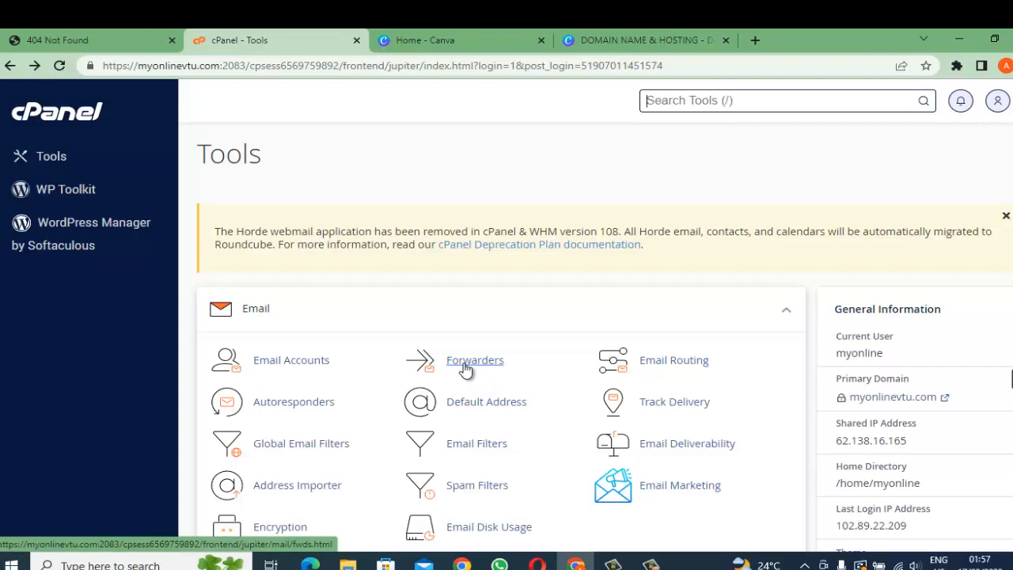
pyautogui.click(466, 361)
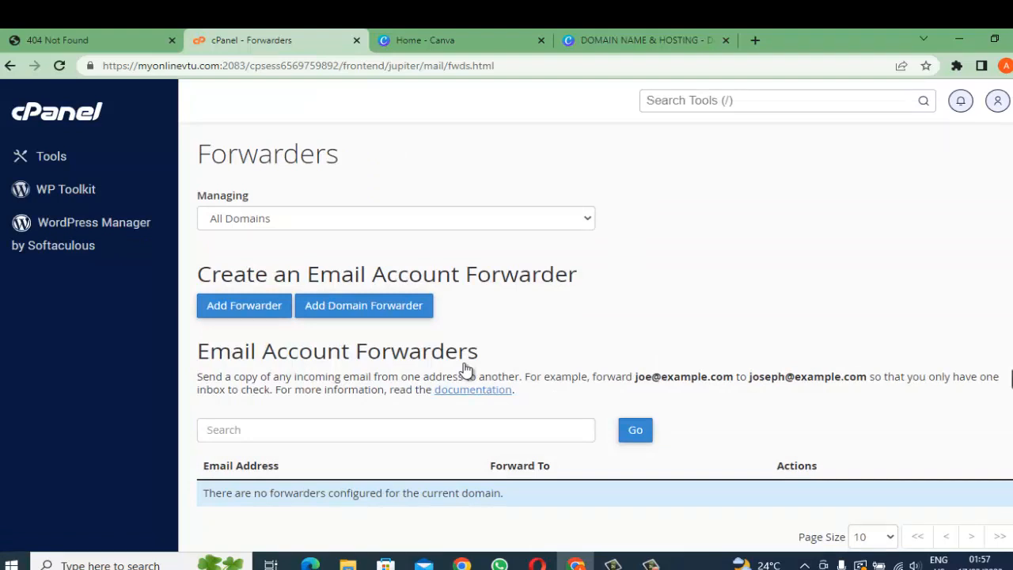
pyautogui.click(572, 224)
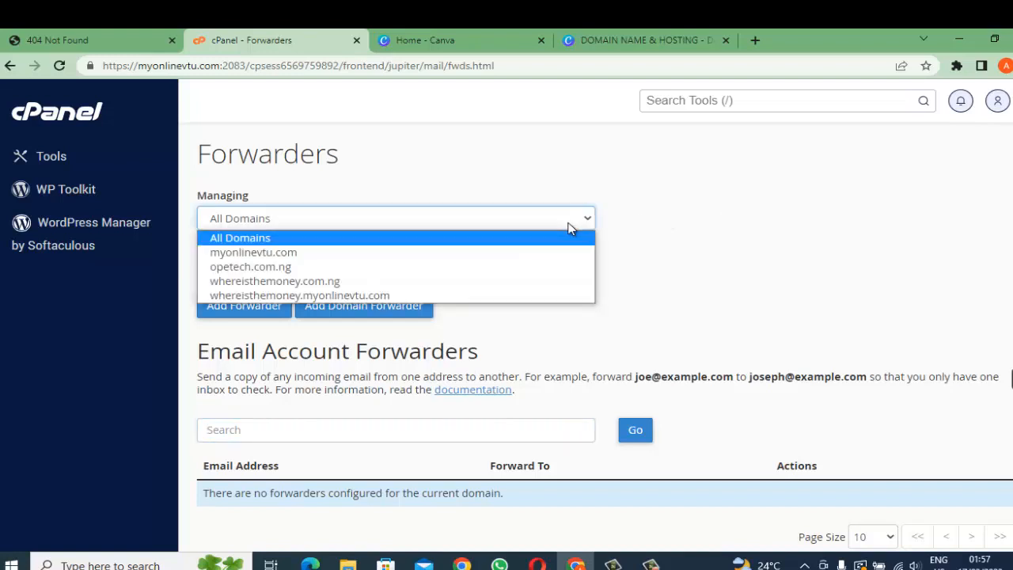
pyautogui.click(409, 284)
pyautogui.click(270, 310)
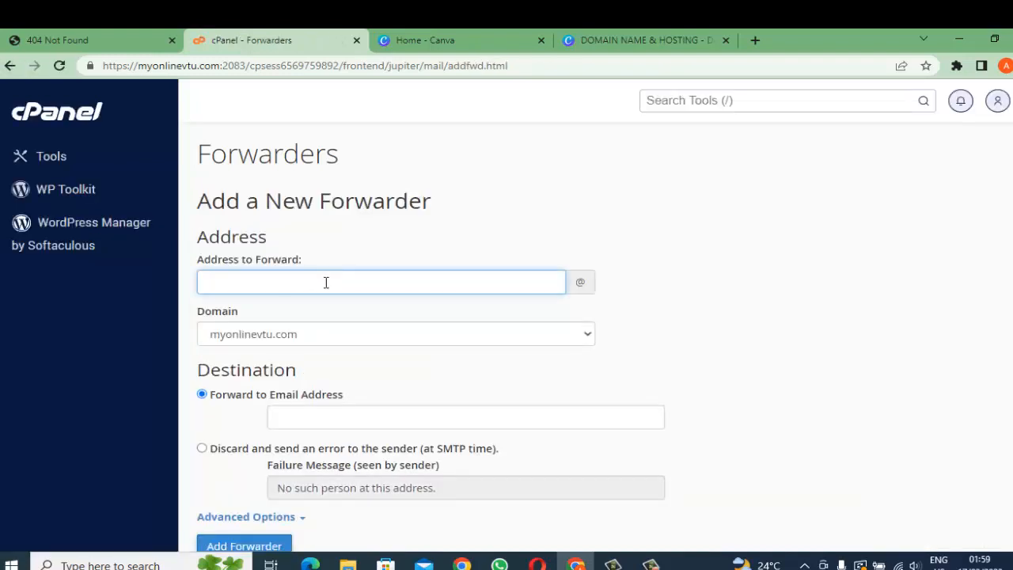
pyautogui.click(325, 283)
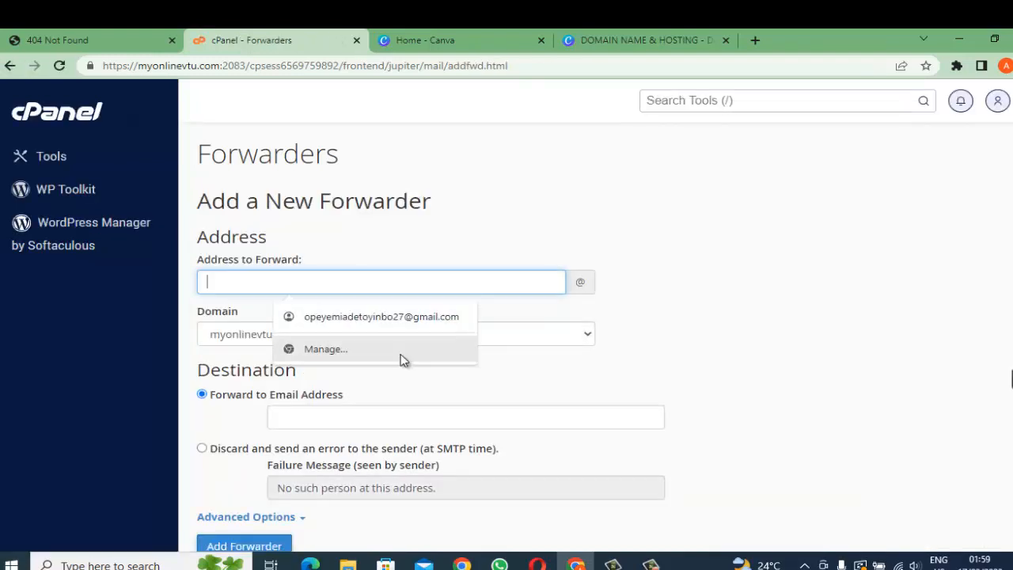
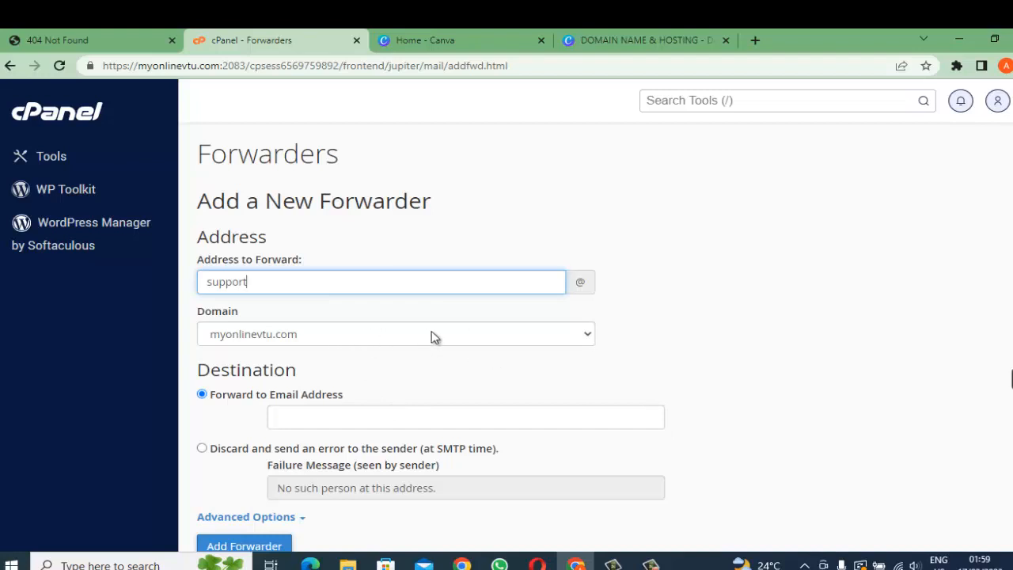
pyautogui.click(594, 336)
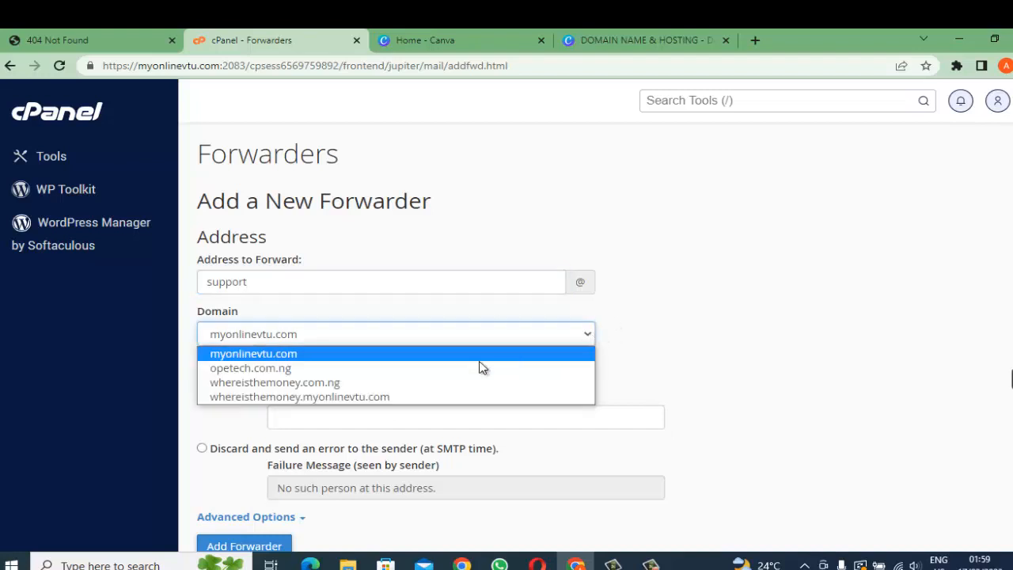
pyautogui.click(365, 382)
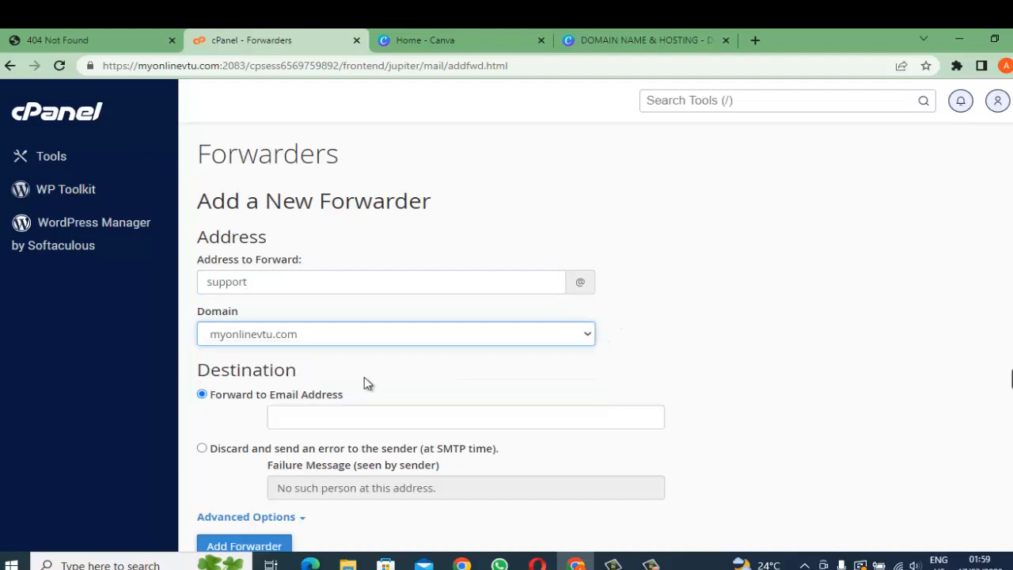
pyautogui.click(527, 425)
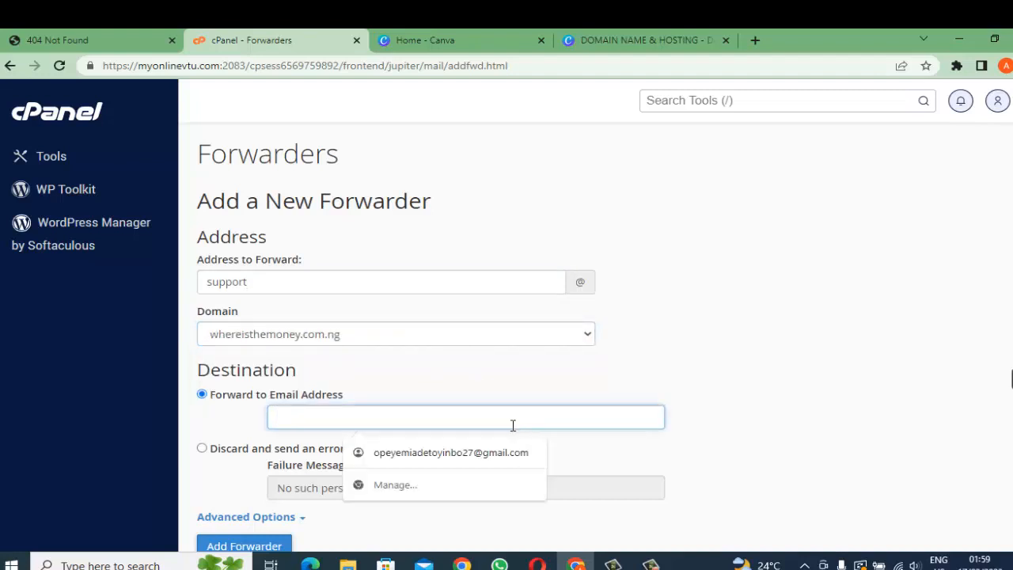
pyautogui.click(491, 452)
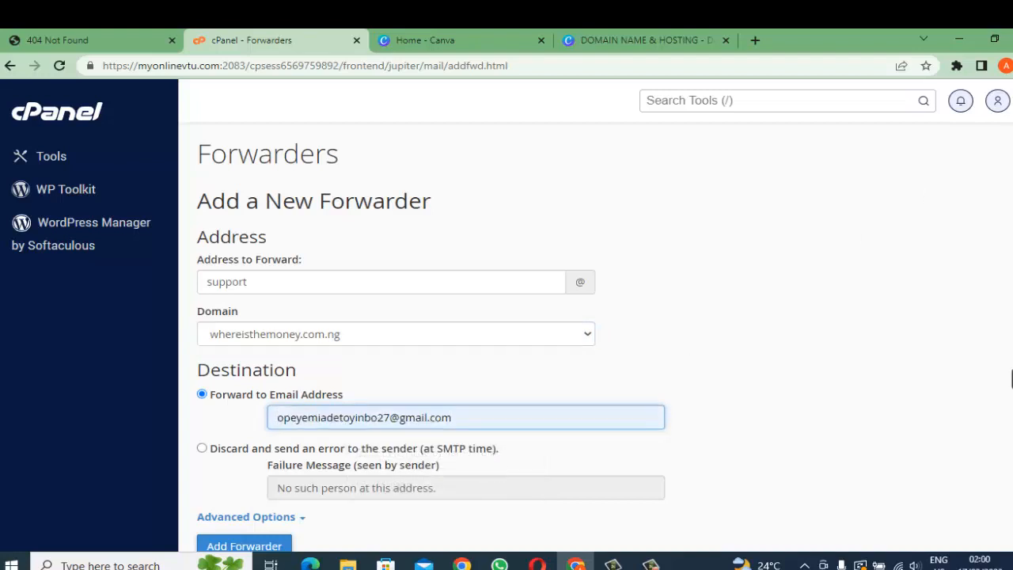
pyautogui.scroll(-2, 1011, 380)
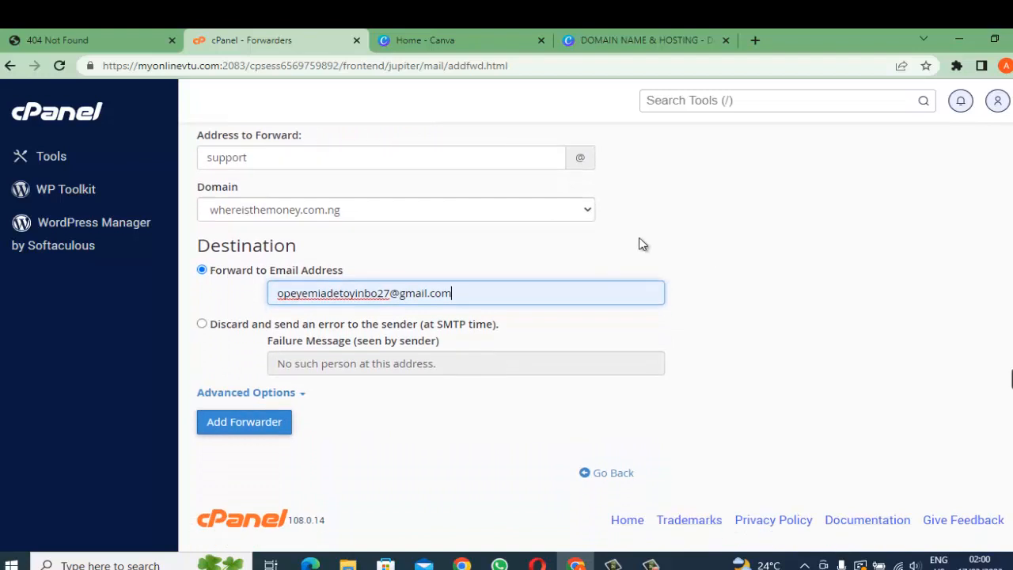
pyautogui.click(250, 430)
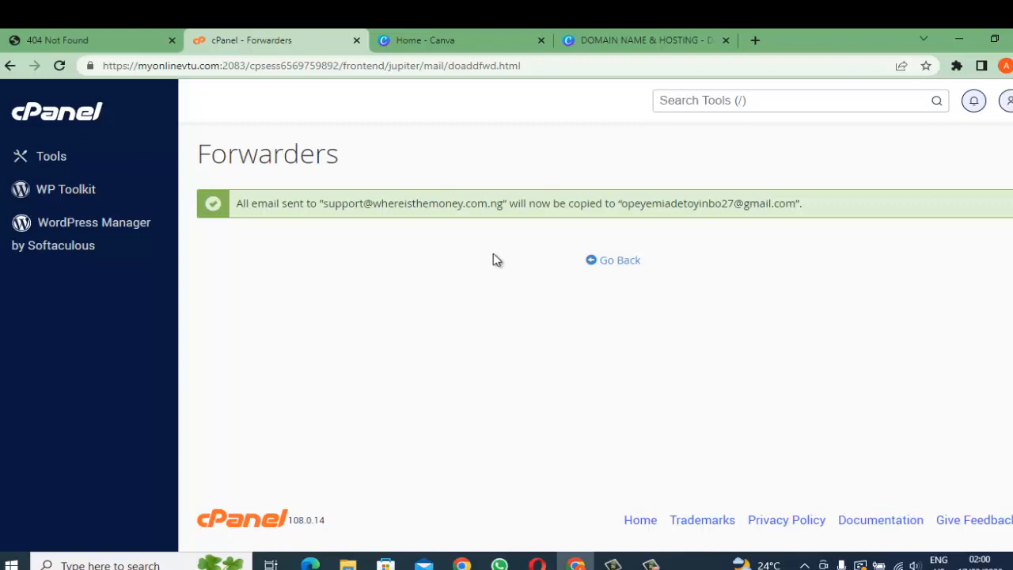
# Go back twice to the cPanel Tools page and scroll down to the Files group.
pyautogui.click(13, 66)
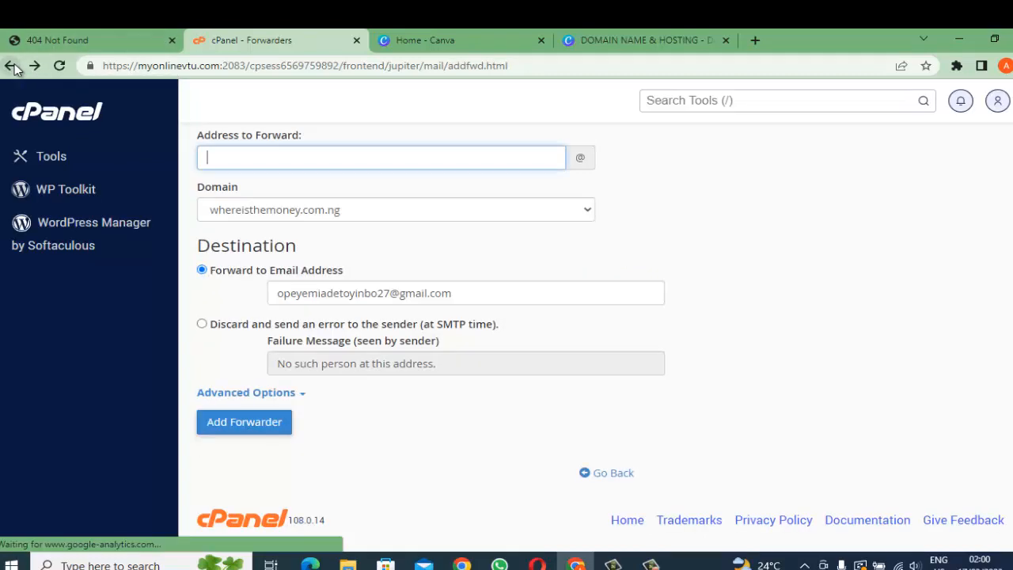
pyautogui.click(7, 67)
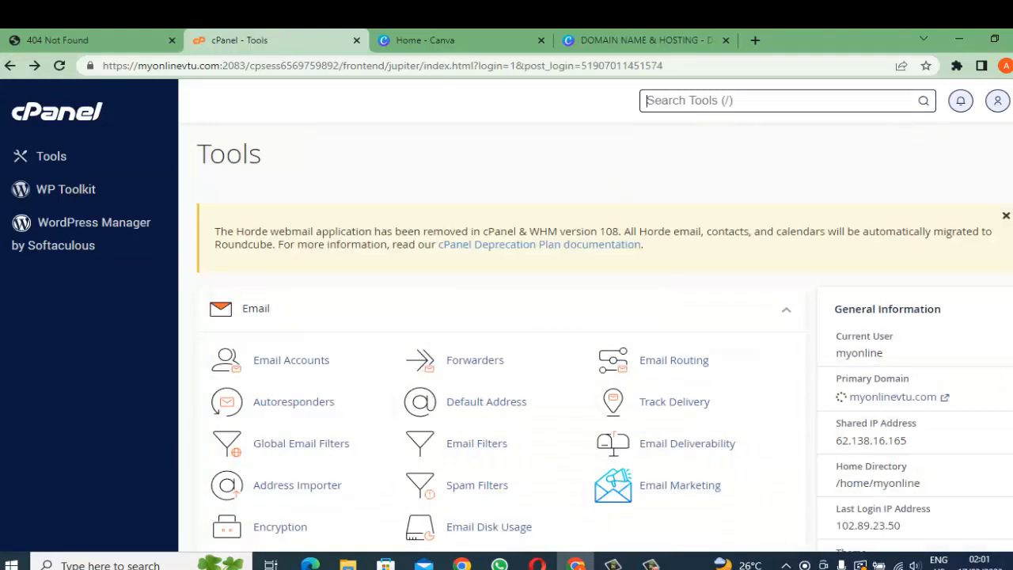
pyautogui.scroll(-1, 1011, 370)
pyautogui.scroll(1, 1011, 369)
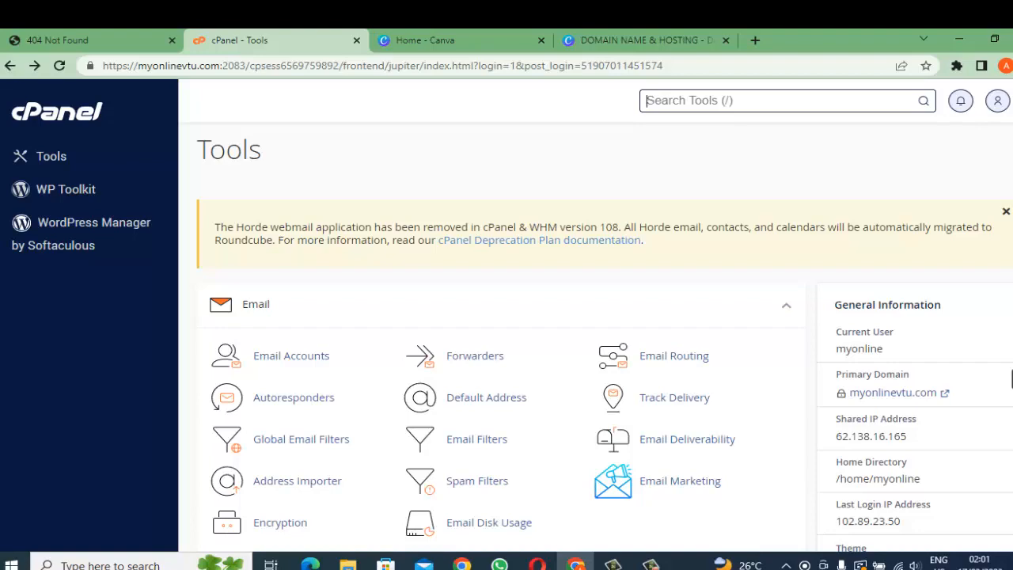
pyautogui.scroll(-4, 1011, 378)
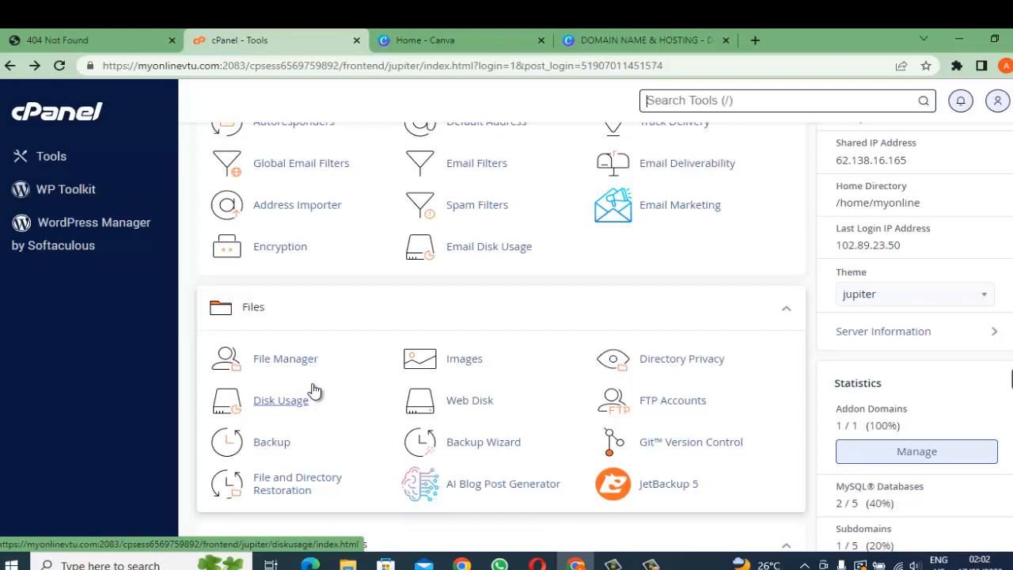
# Open File Manager in a new tab and browse the public_html folder's contents.
pyautogui.click(286, 360)
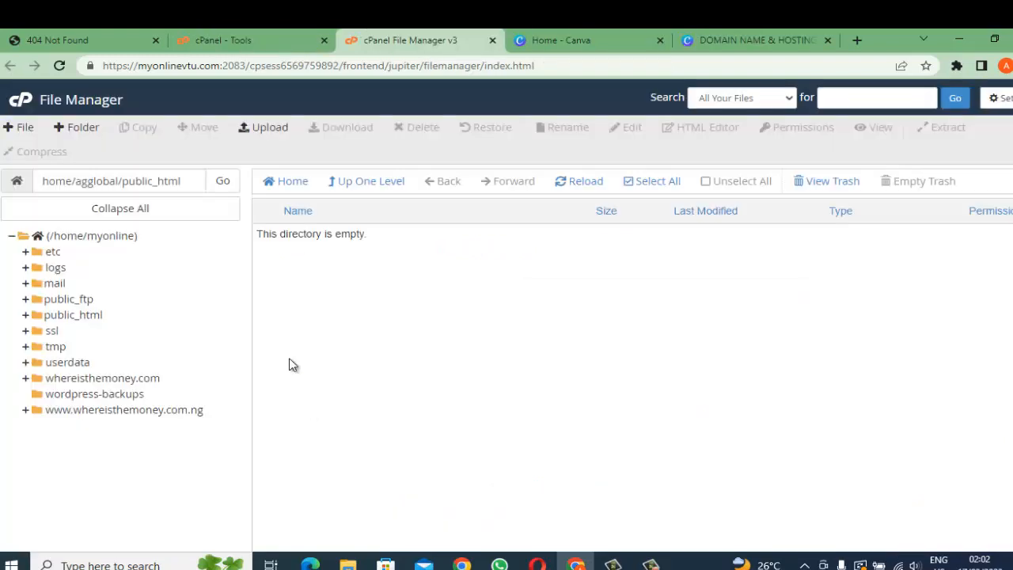
pyautogui.click(44, 316)
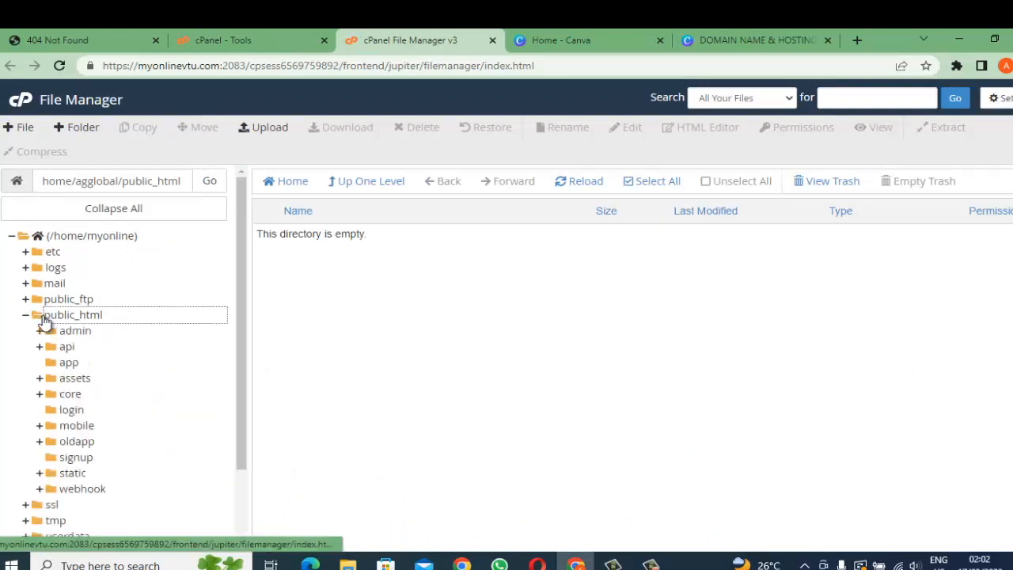
pyautogui.click(26, 316)
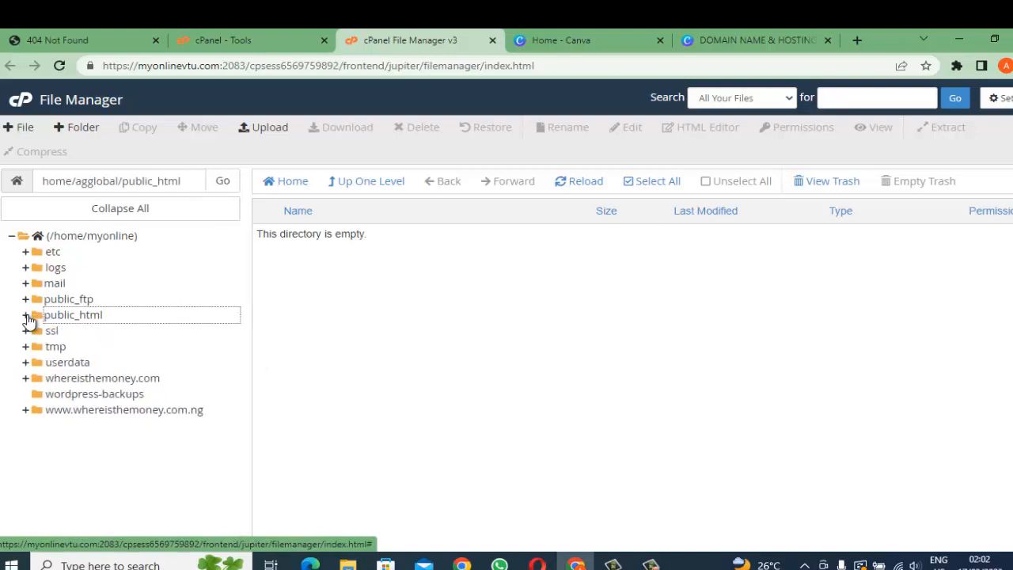
pyautogui.click(139, 317)
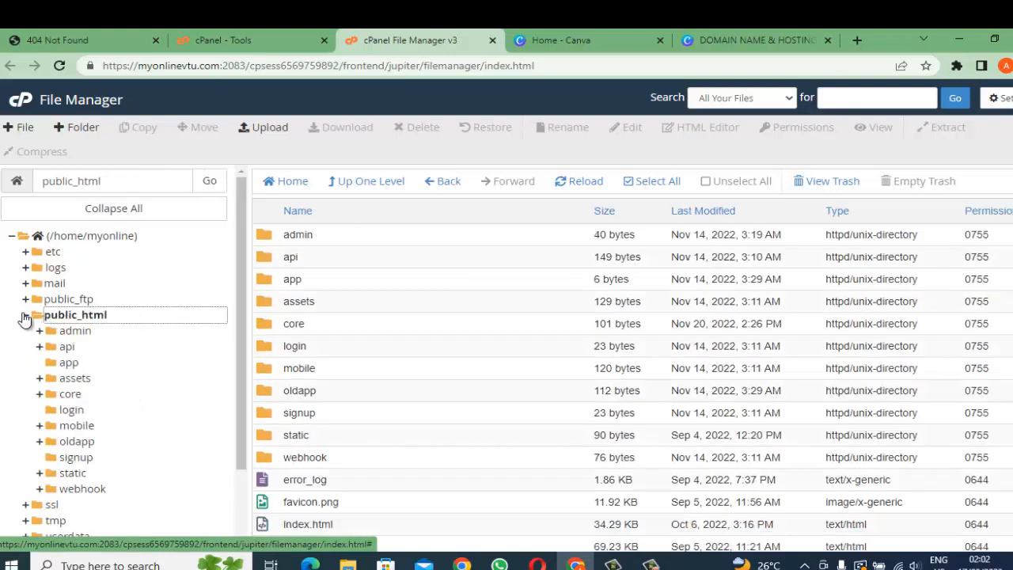
pyautogui.click(26, 316)
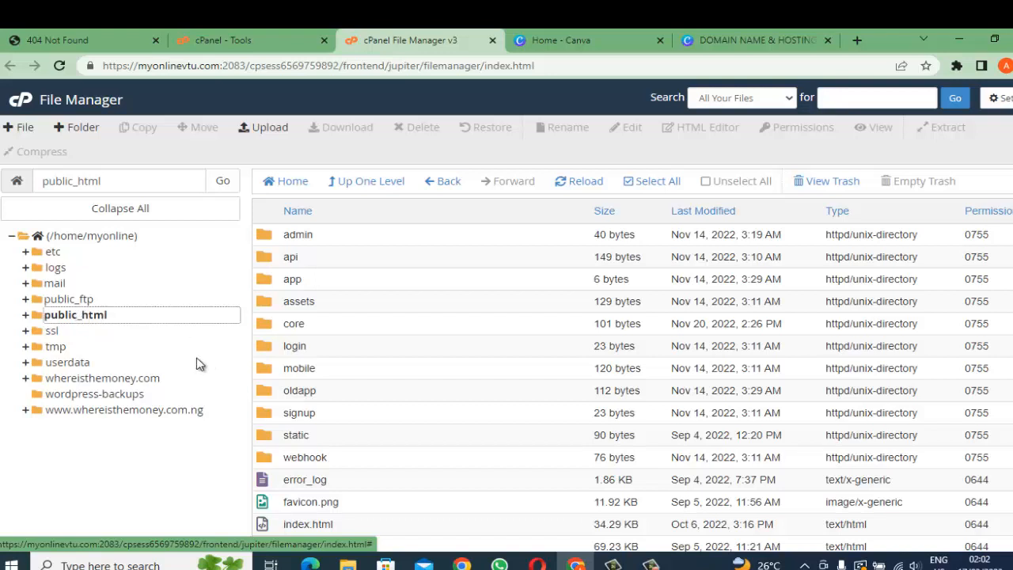
pyautogui.click(37, 382)
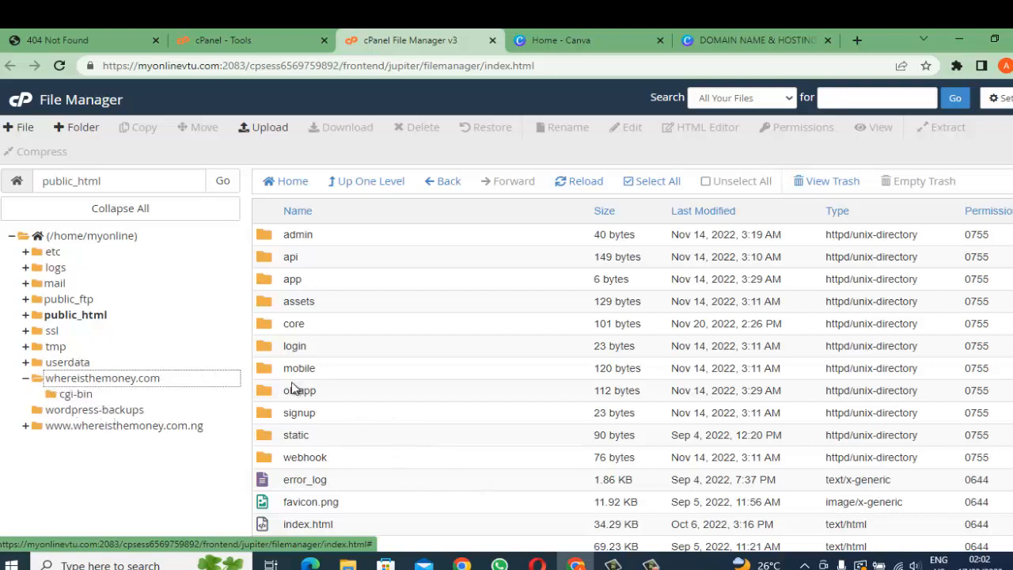
pyautogui.click(114, 427)
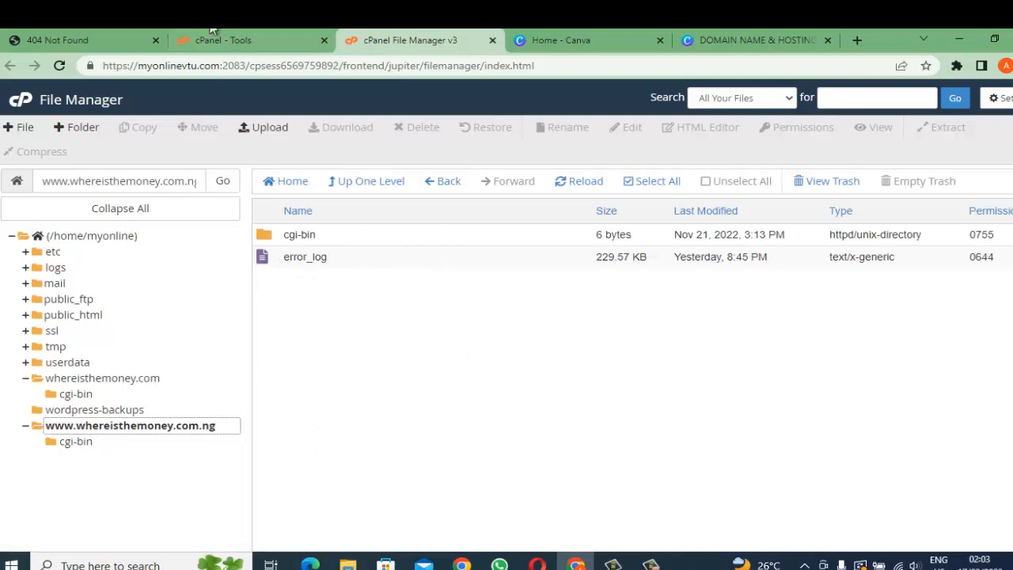
pyautogui.click(260, 29)
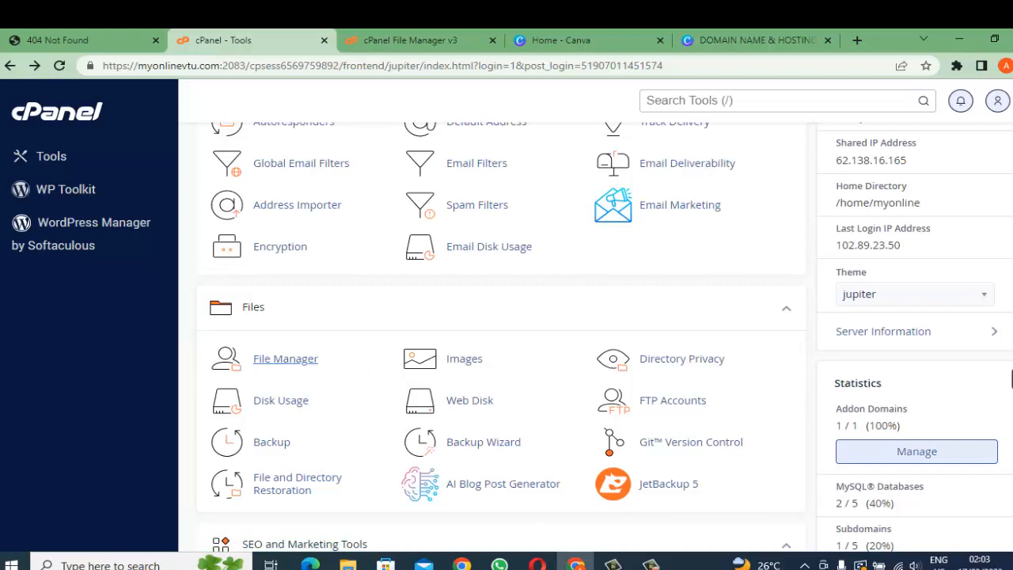
# Scroll down to the Software section and launch Softaculous Apps Installer.
pyautogui.scroll(-3, 1012, 380)
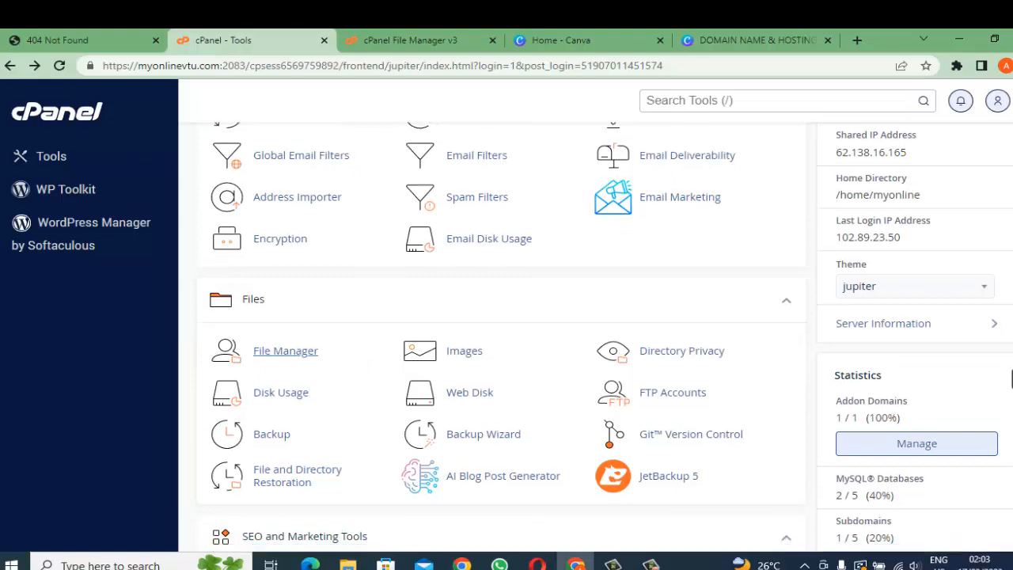
pyautogui.scroll(-5, 1011, 380)
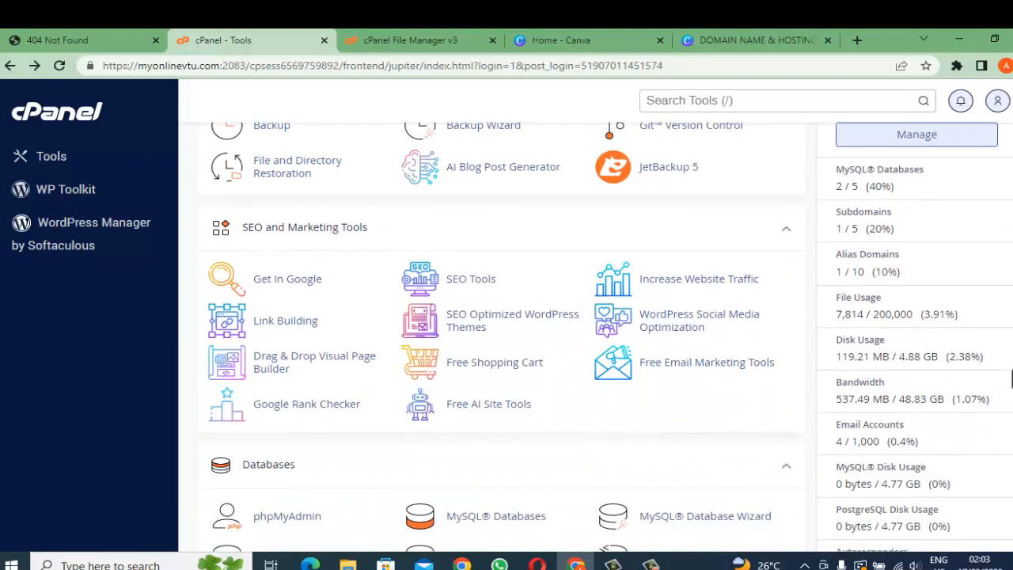
pyautogui.scroll(-3, 1012, 380)
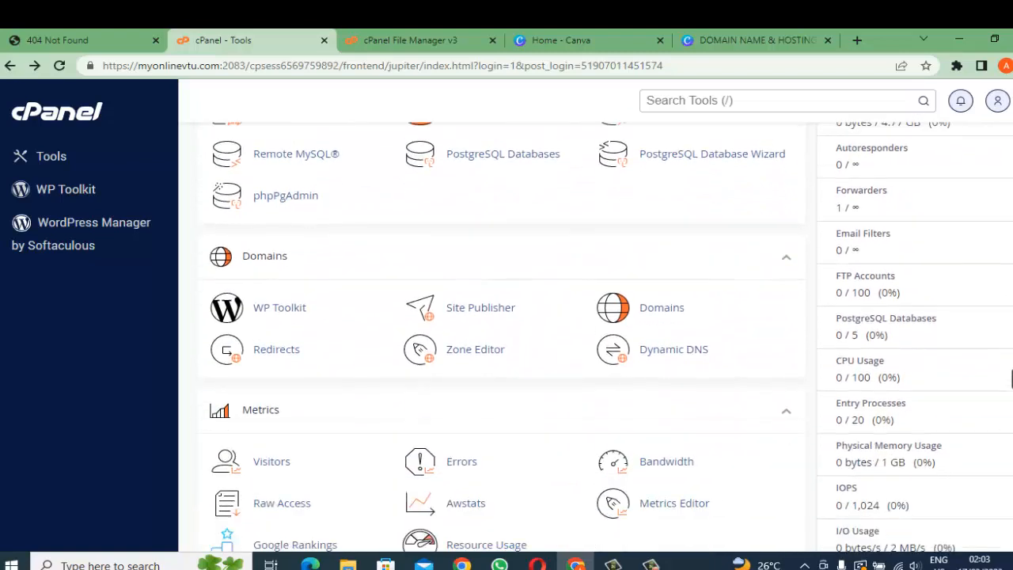
pyautogui.scroll(-4, 1011, 380)
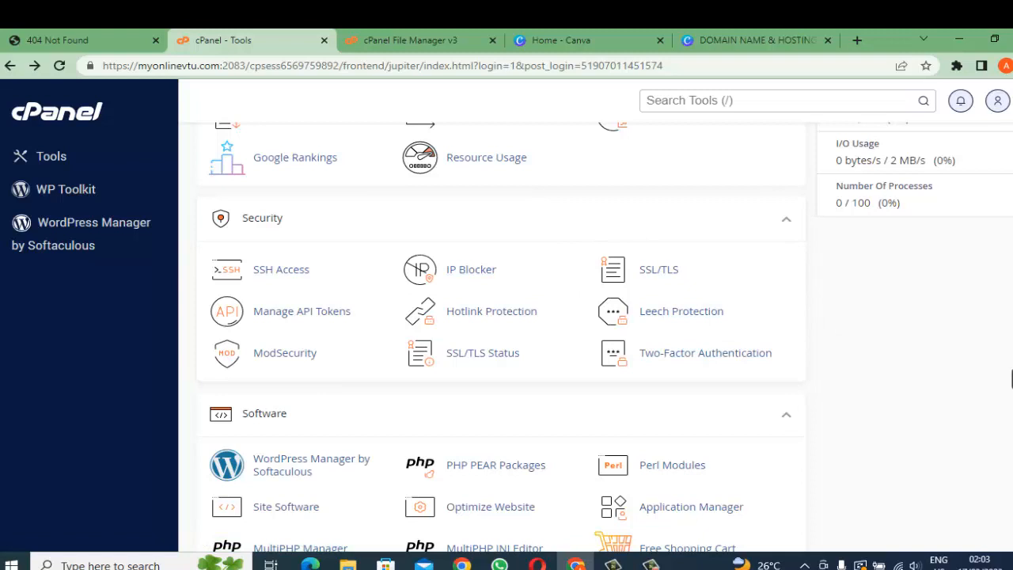
pyautogui.scroll(-3, 1011, 379)
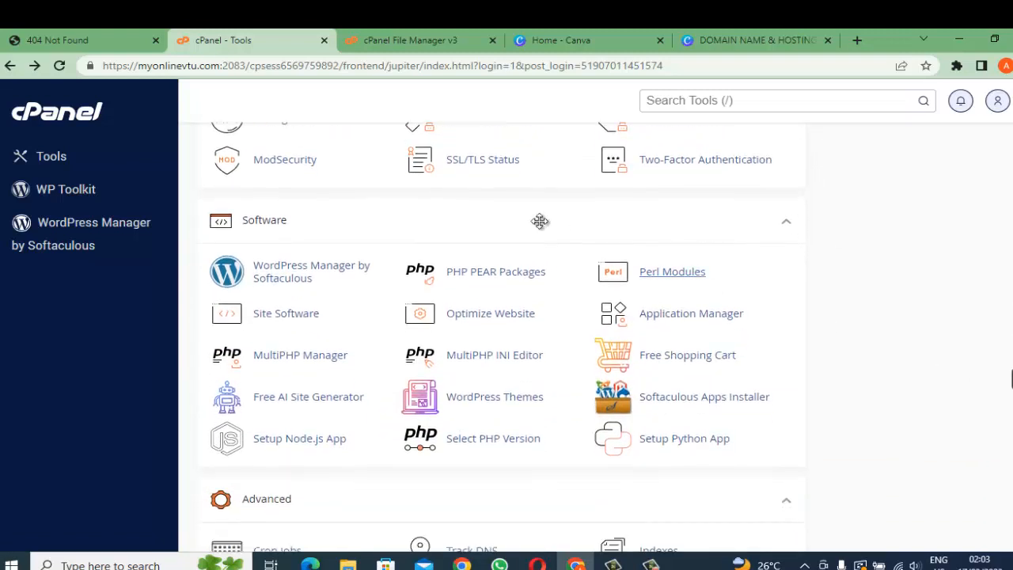
pyautogui.scroll(-1, 356, 277)
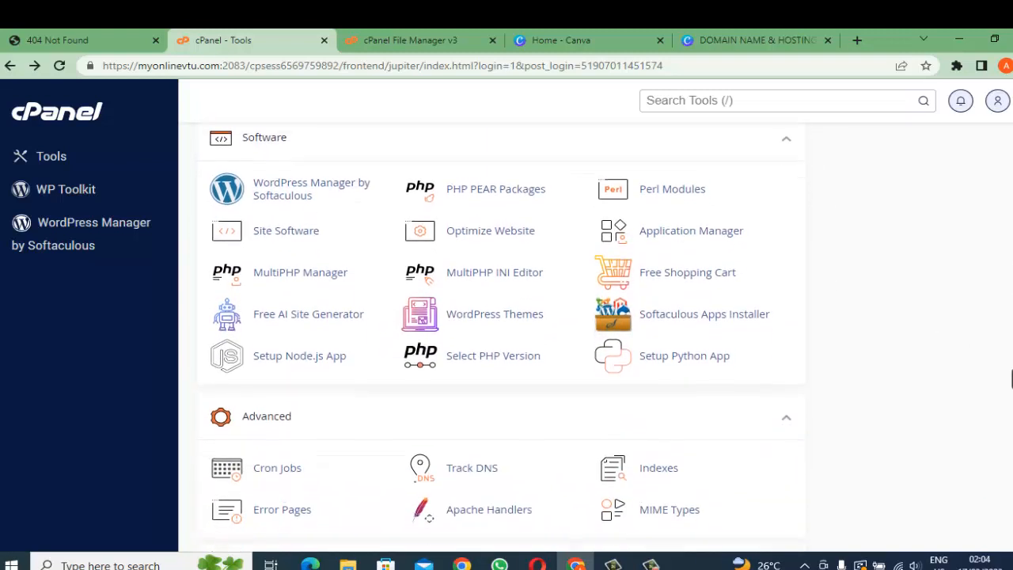
pyautogui.scroll(1, 503, 337)
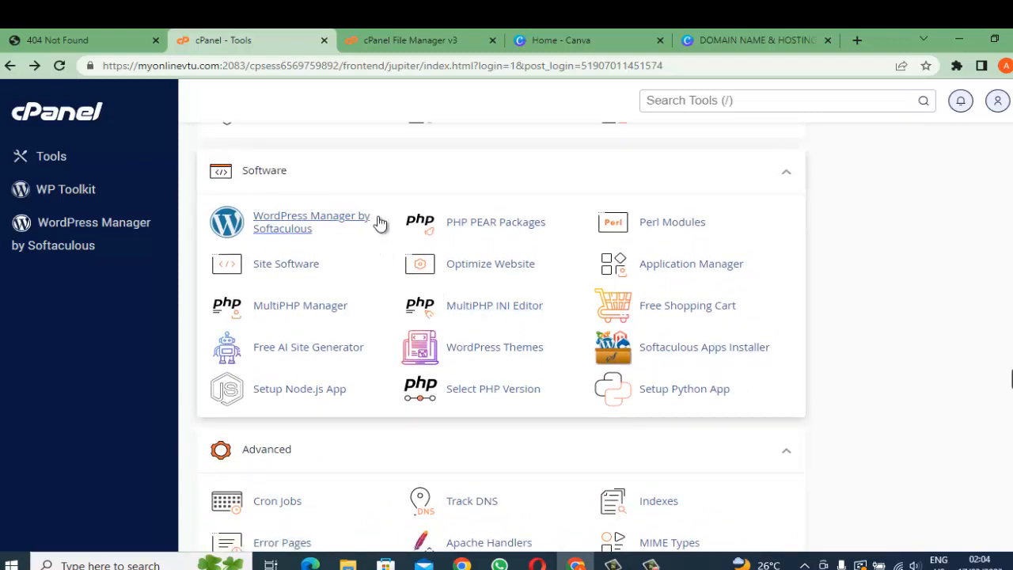
pyautogui.click(661, 352)
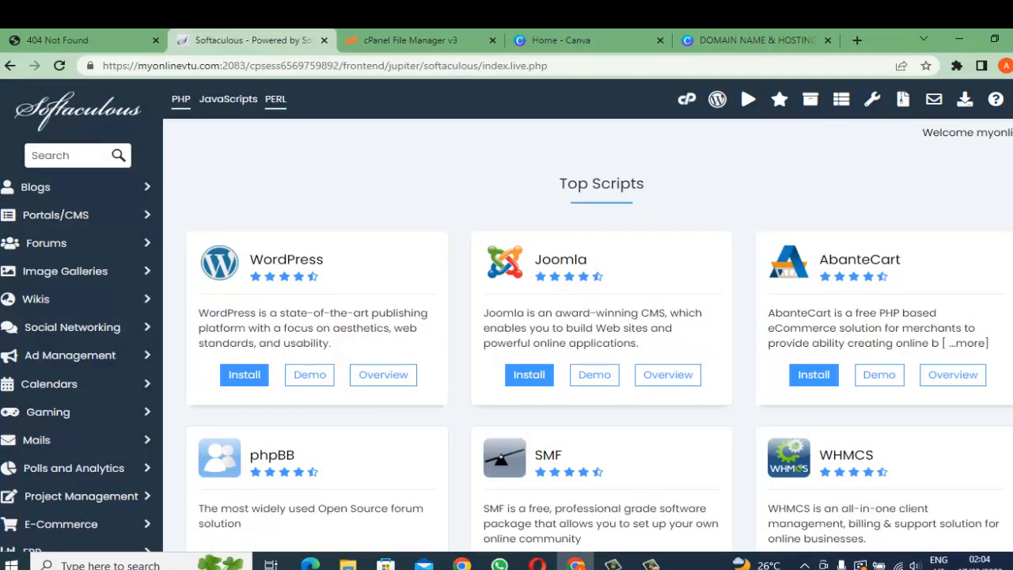
# Begin a new WordPress installation from the Softaculous catalogue.
pyautogui.scroll(-2, 506, 316)
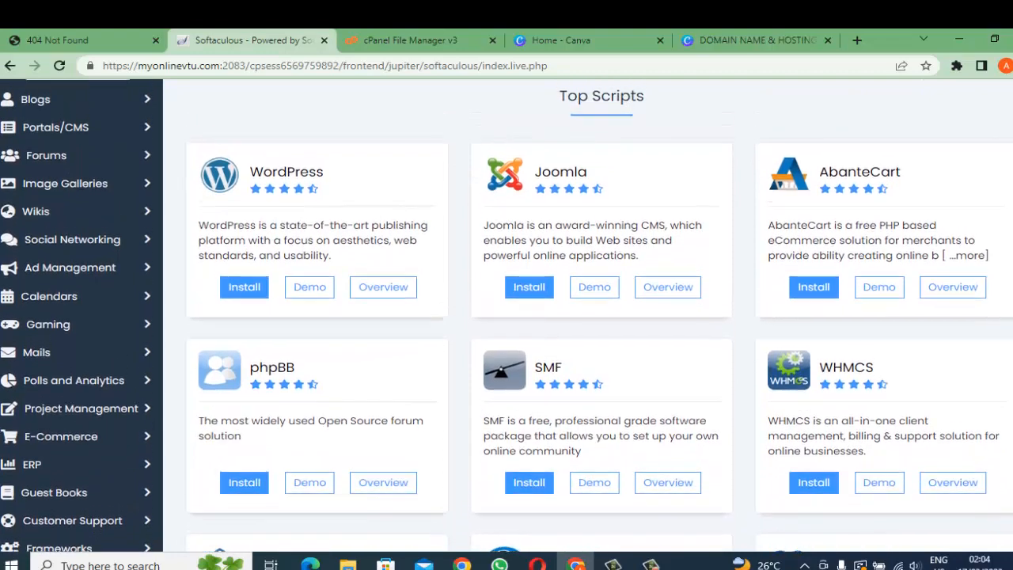
pyautogui.scroll(1, 506, 316)
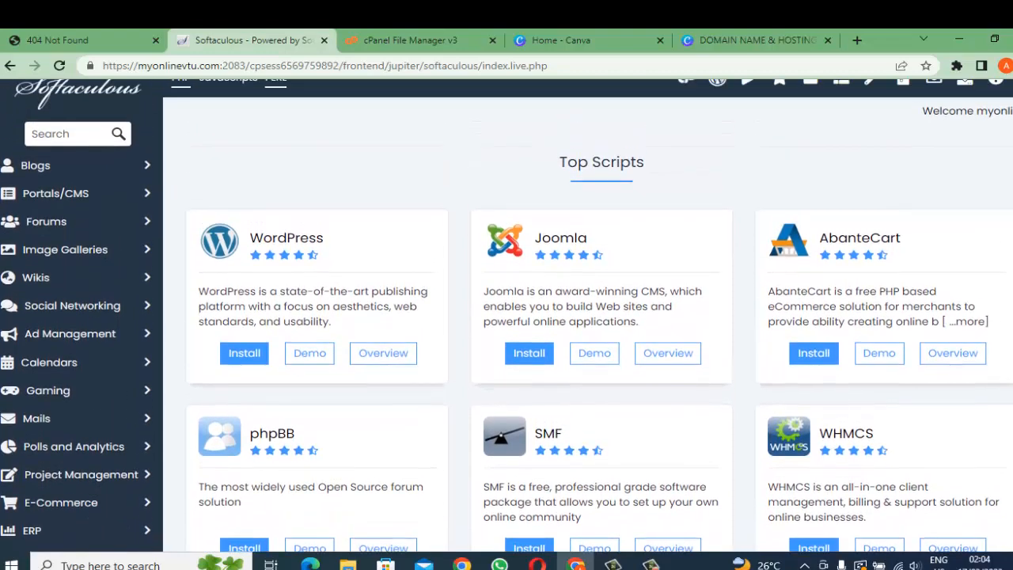
pyautogui.click(245, 354)
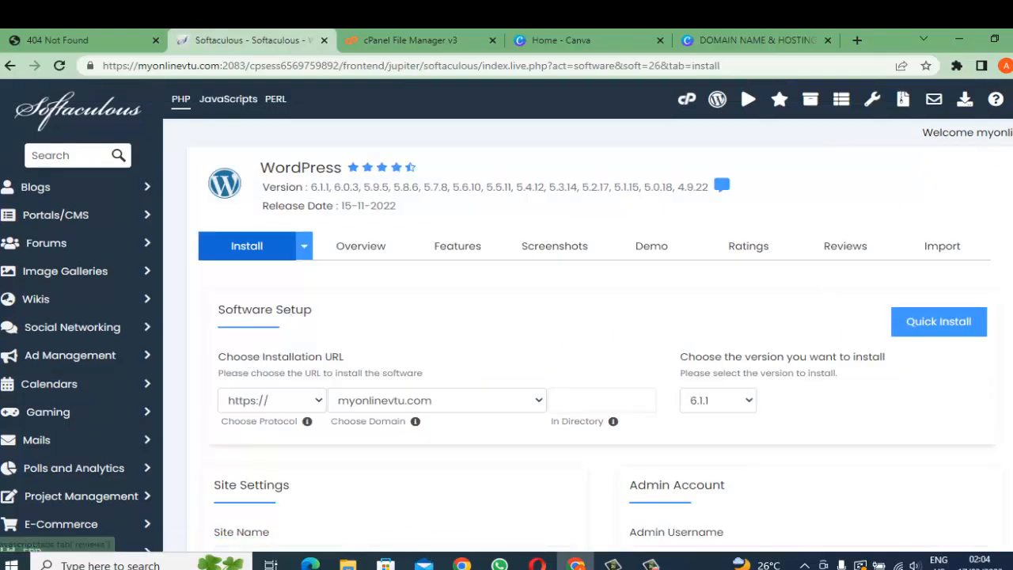
pyautogui.scroll(-2, 507, 317)
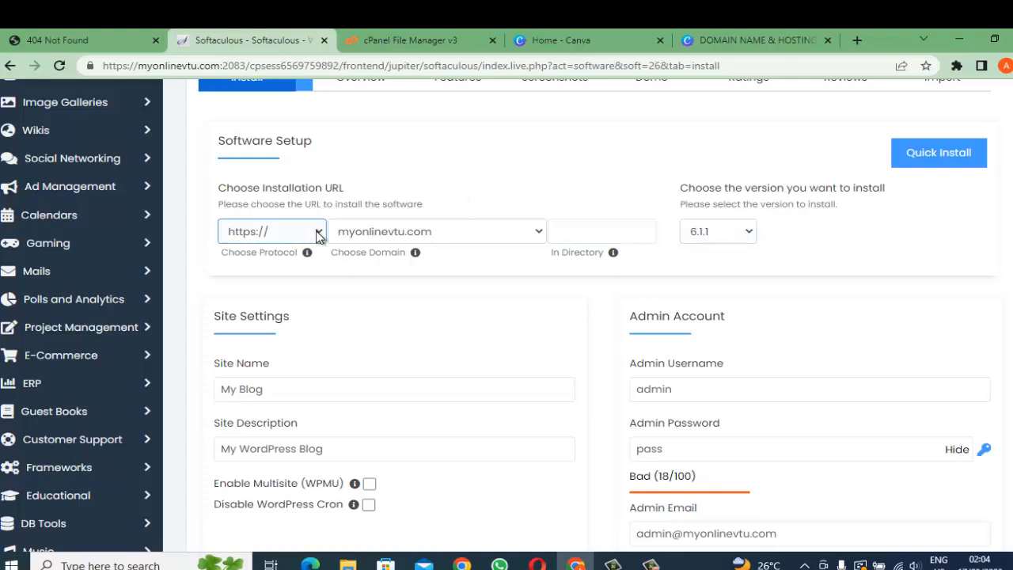
pyautogui.click(258, 233)
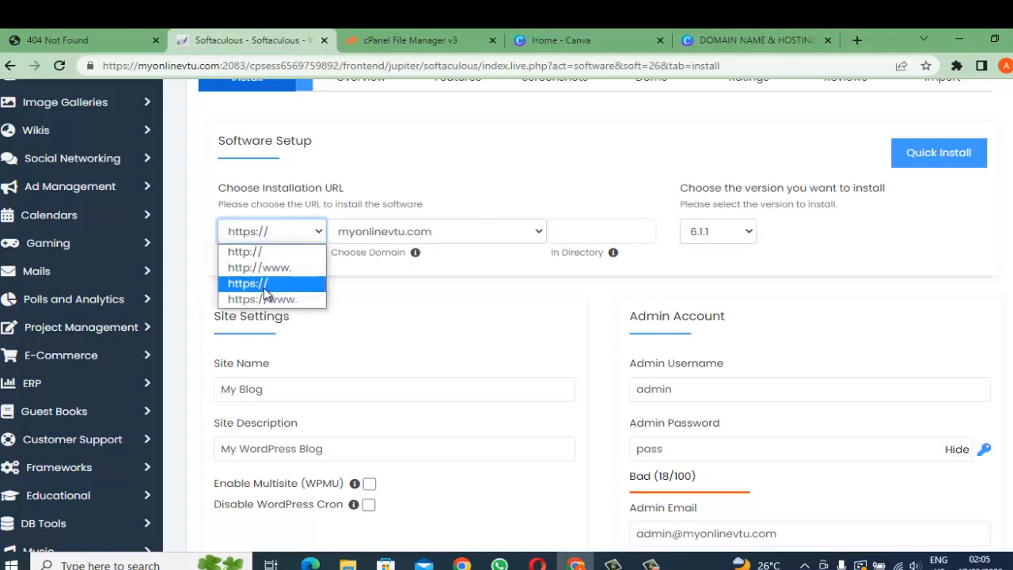
pyautogui.click(266, 288)
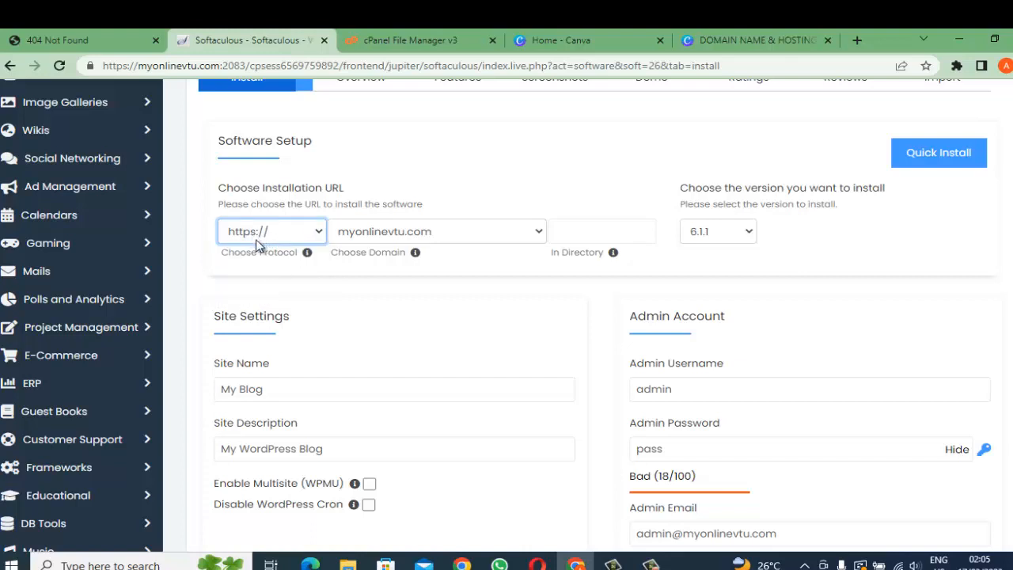
pyautogui.click(539, 234)
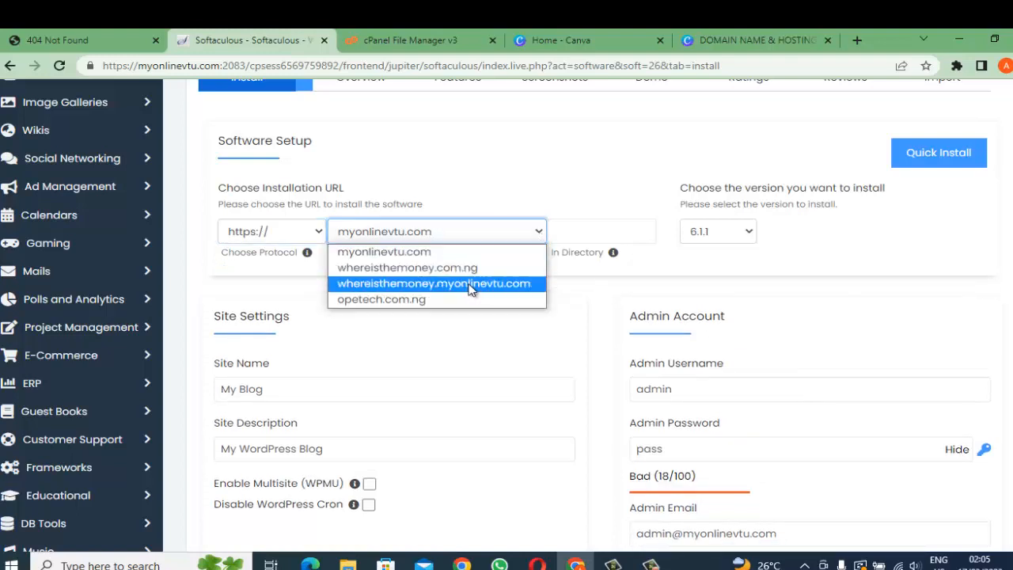
pyautogui.click(443, 267)
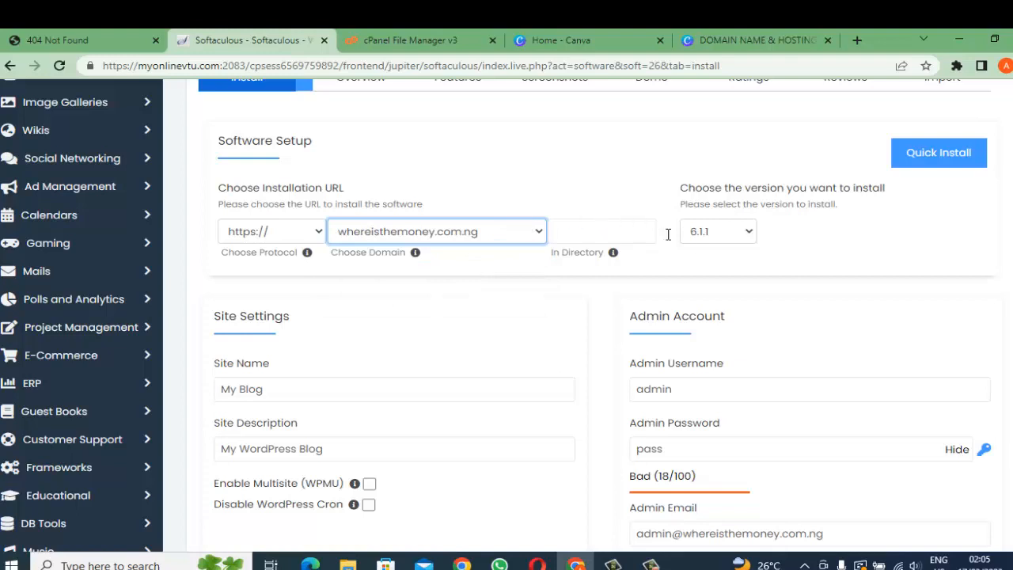
pyautogui.click(598, 235)
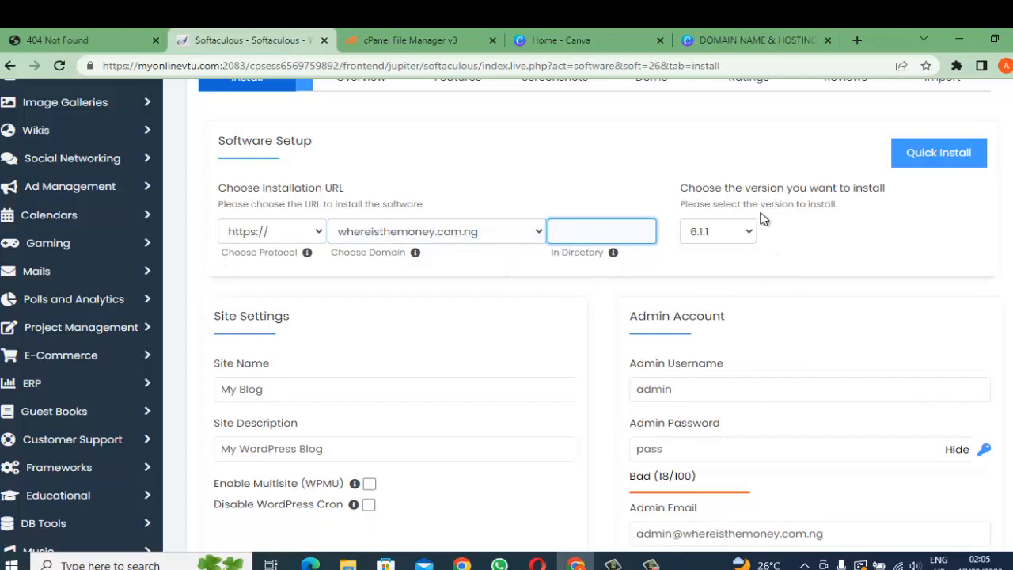
pyautogui.click(751, 235)
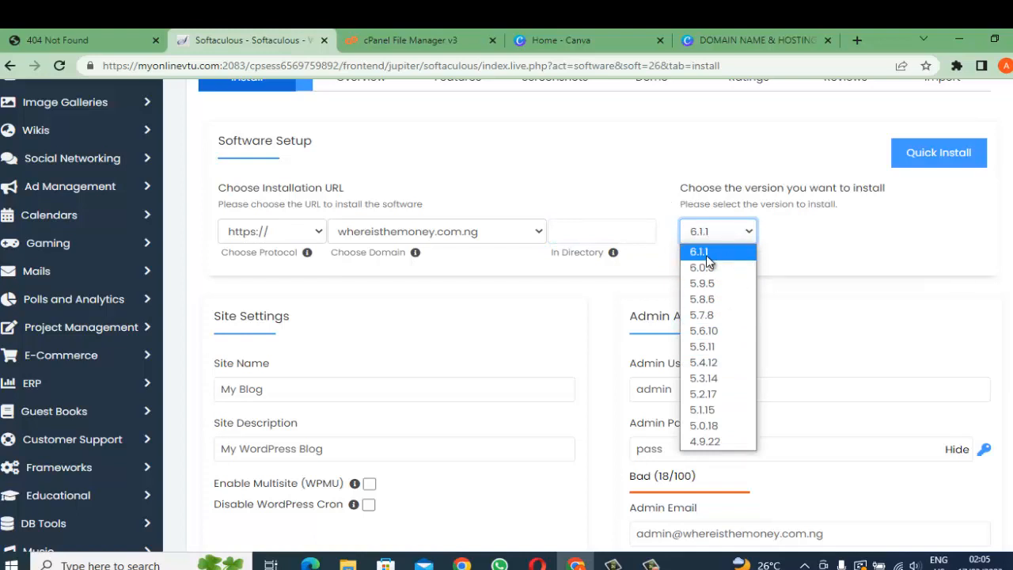
pyautogui.click(707, 253)
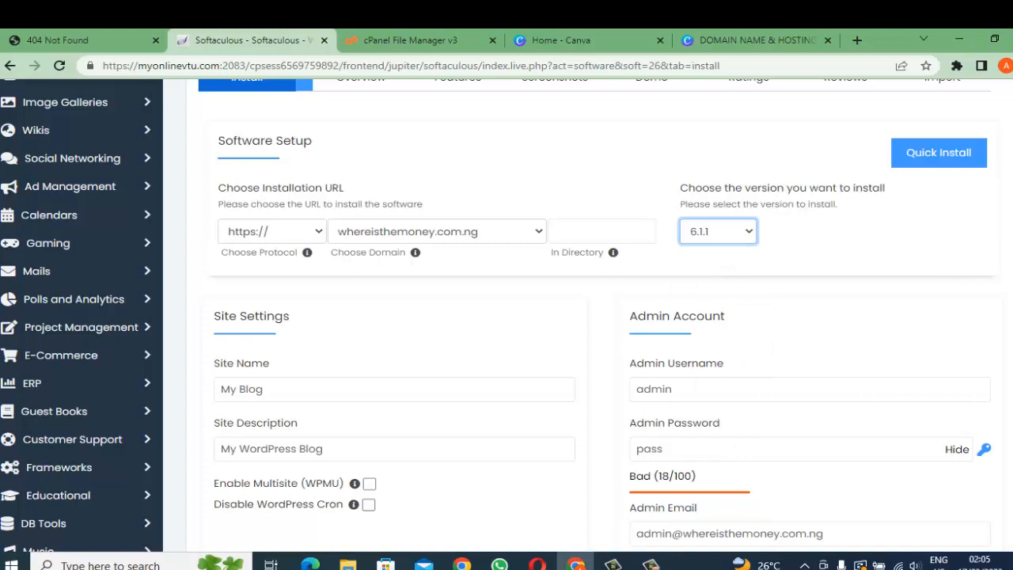
pyautogui.scroll(-2, 507, 317)
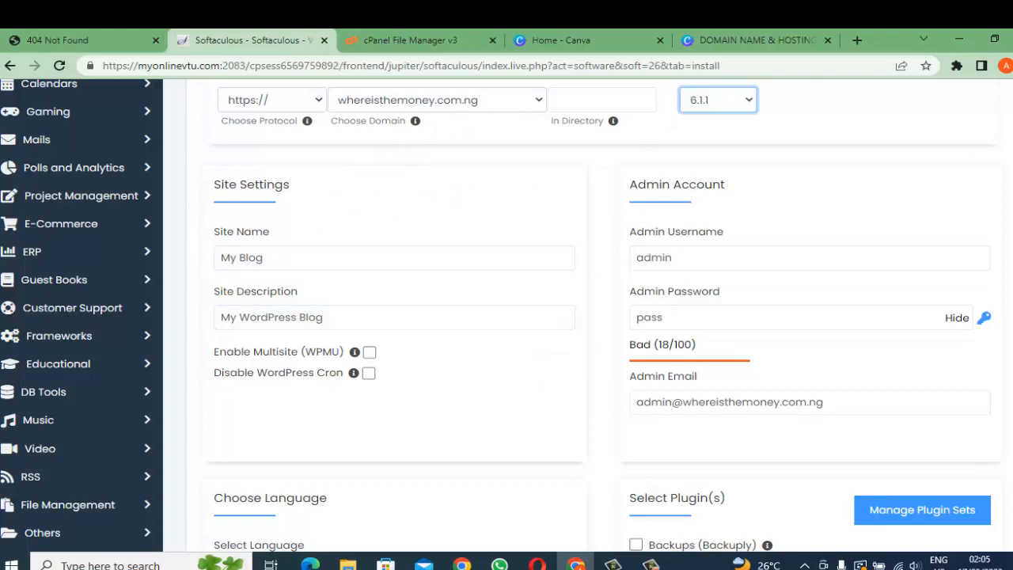
# Replace the default admin password with a new strong password.
pyautogui.scroll(-1, 861, 163)
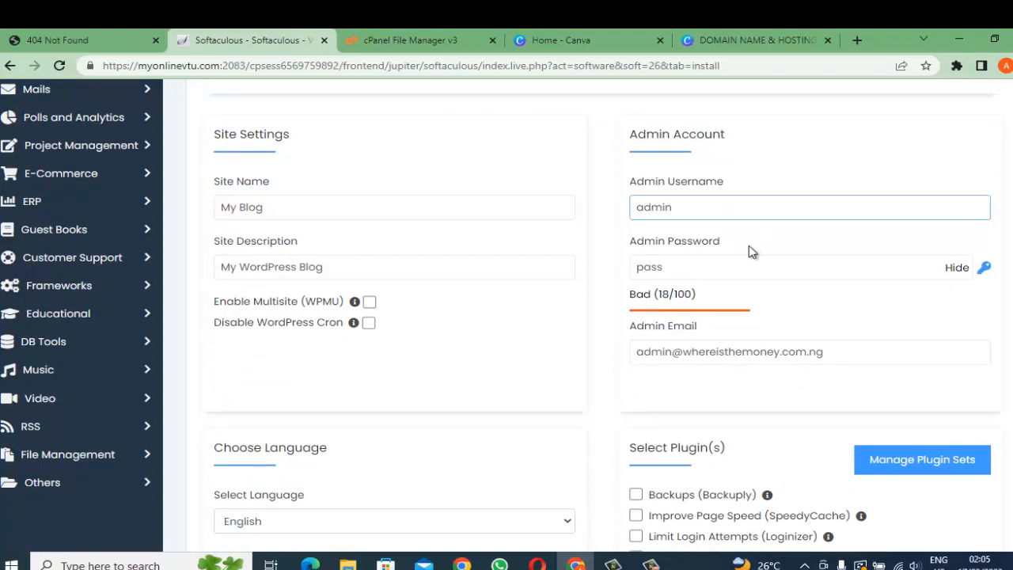
pyautogui.click(749, 273)
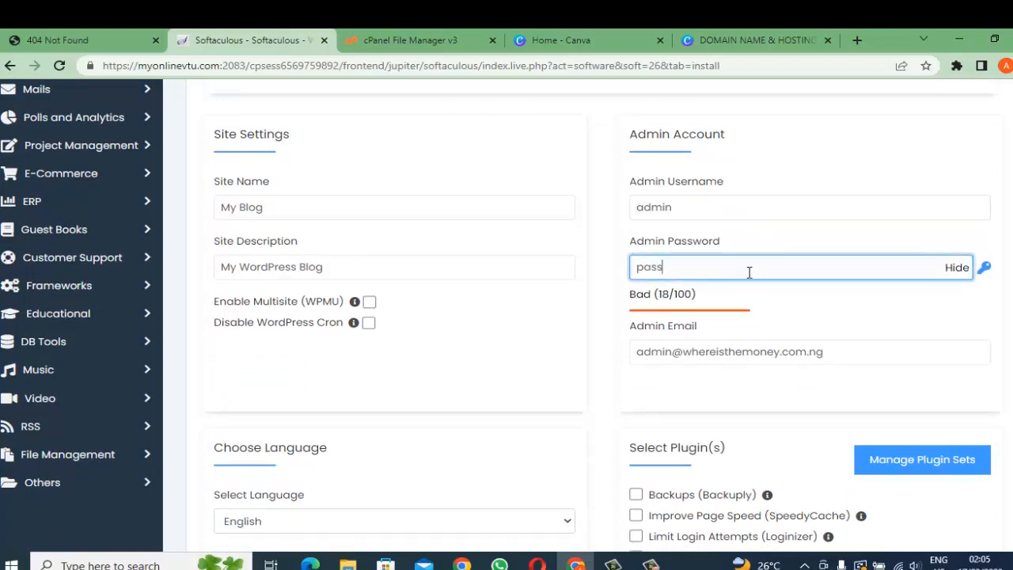
pyautogui.press('BackSpace')
pyautogui.press('BackSpace')
pyautogui.press('BackSpace')
pyautogui.press('BackSpace')
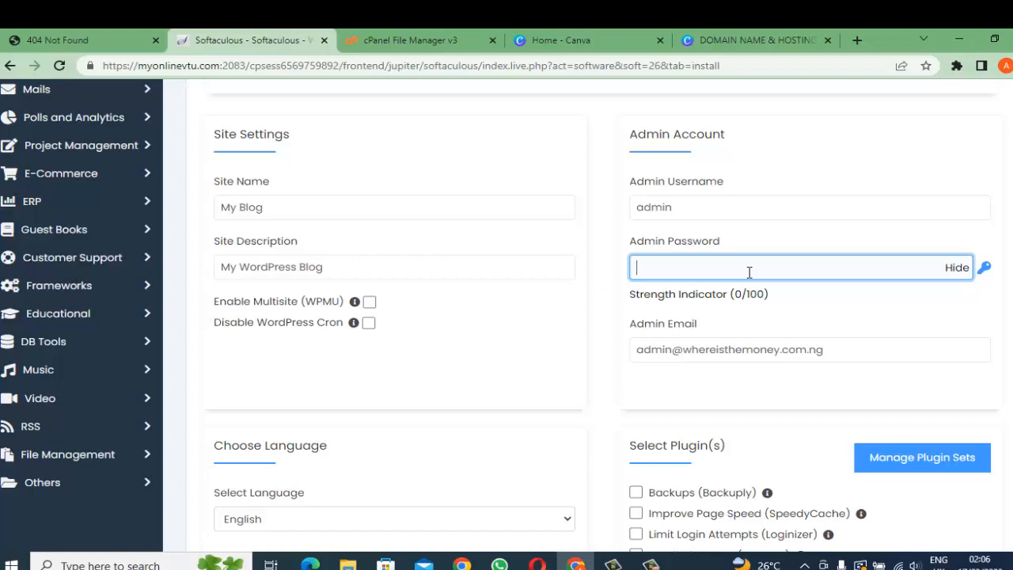
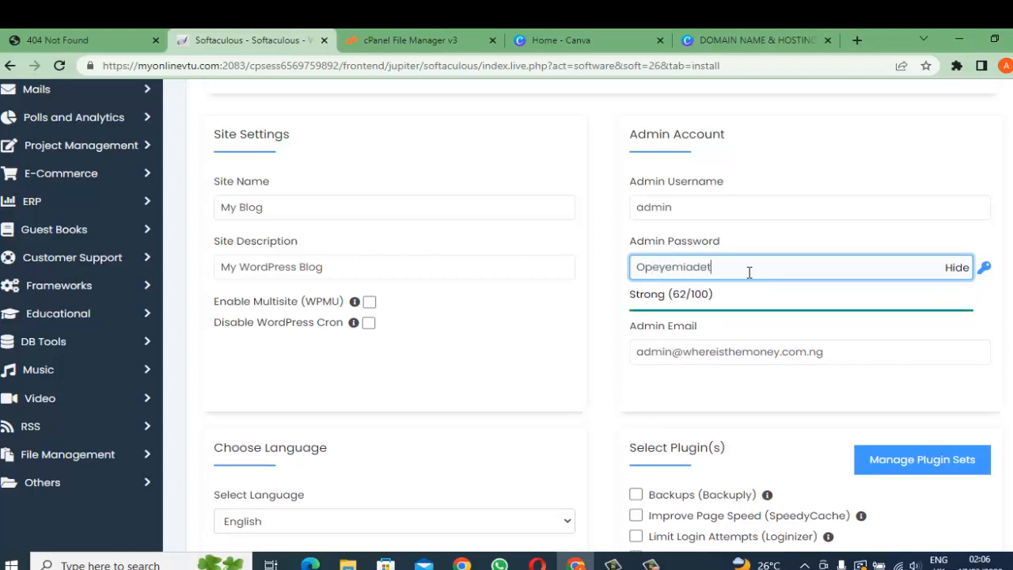
pyautogui.hotkey('ctrl', 'a')
pyautogui.press('BackSpace')
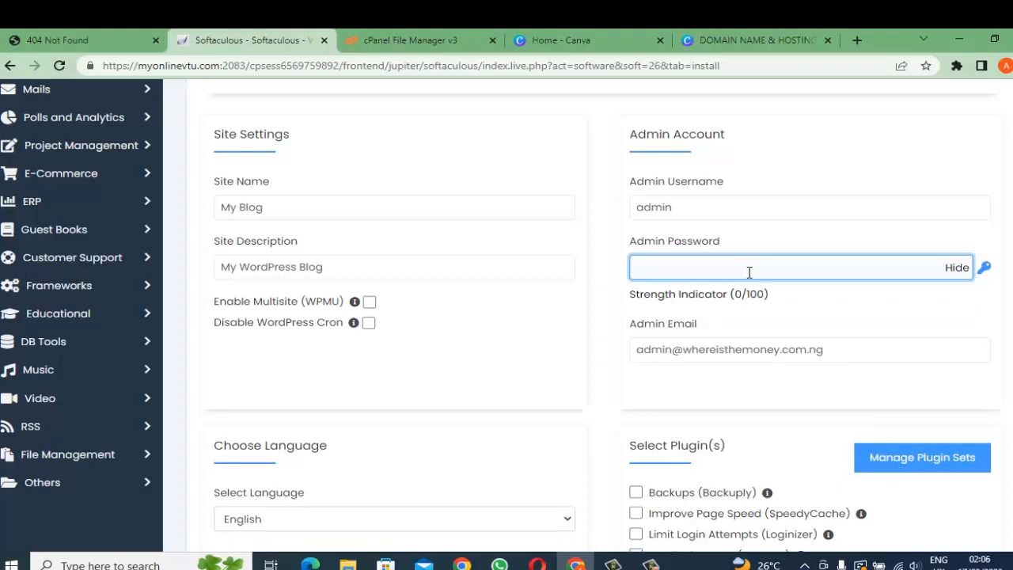
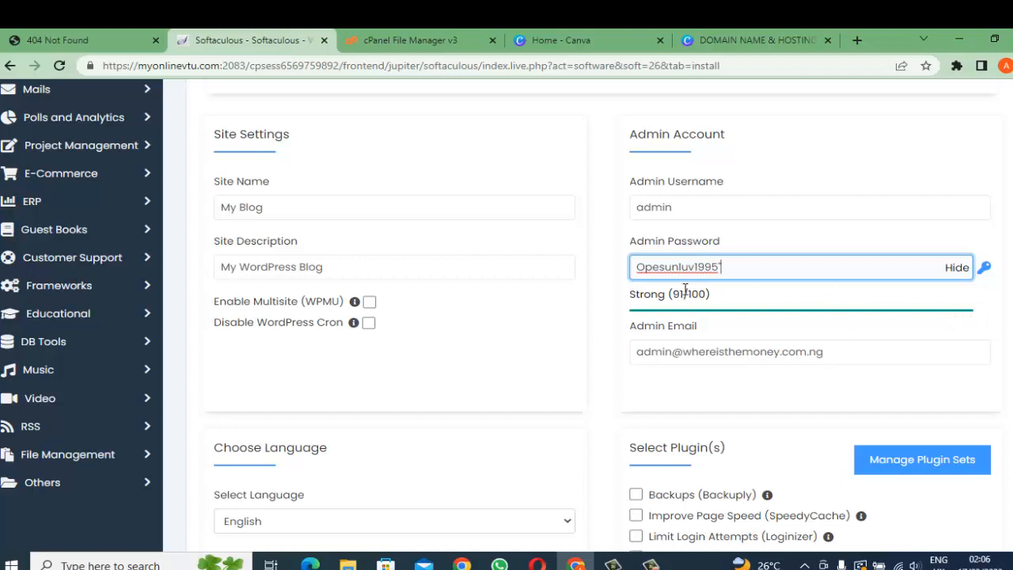
# Change the admin email's 'admin' part to 'support'.
pyautogui.click(673, 351)
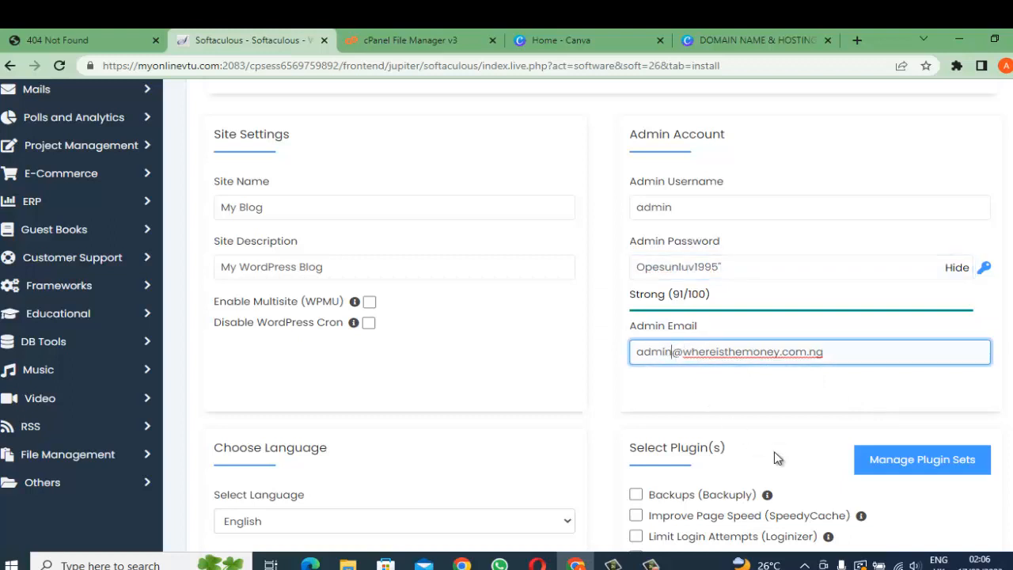
pyautogui.press('BackSpace')
pyautogui.press('BackSpace')
pyautogui.press('BackSpace')
pyautogui.press('BackSpace')
pyautogui.press('BackSpace')
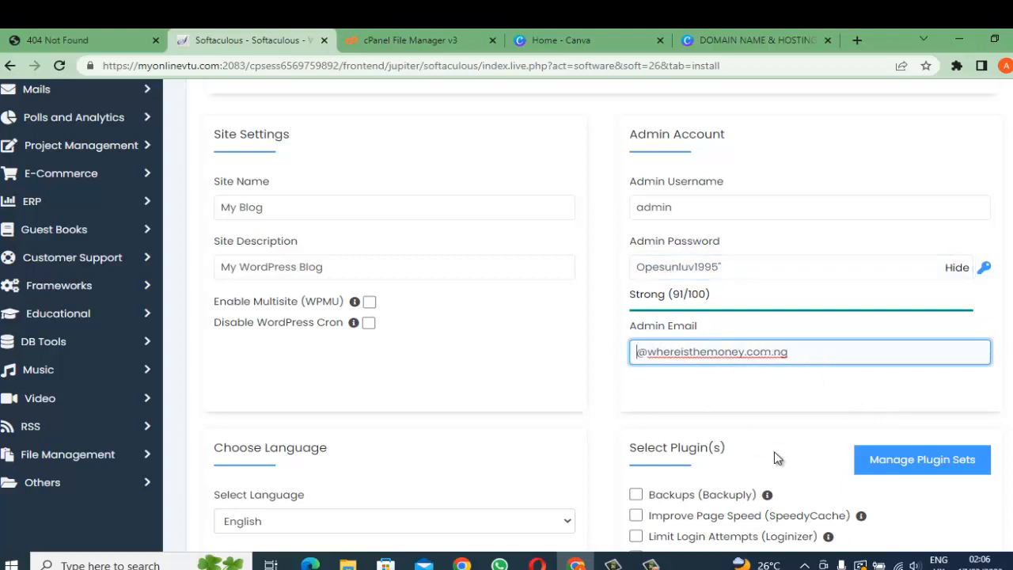
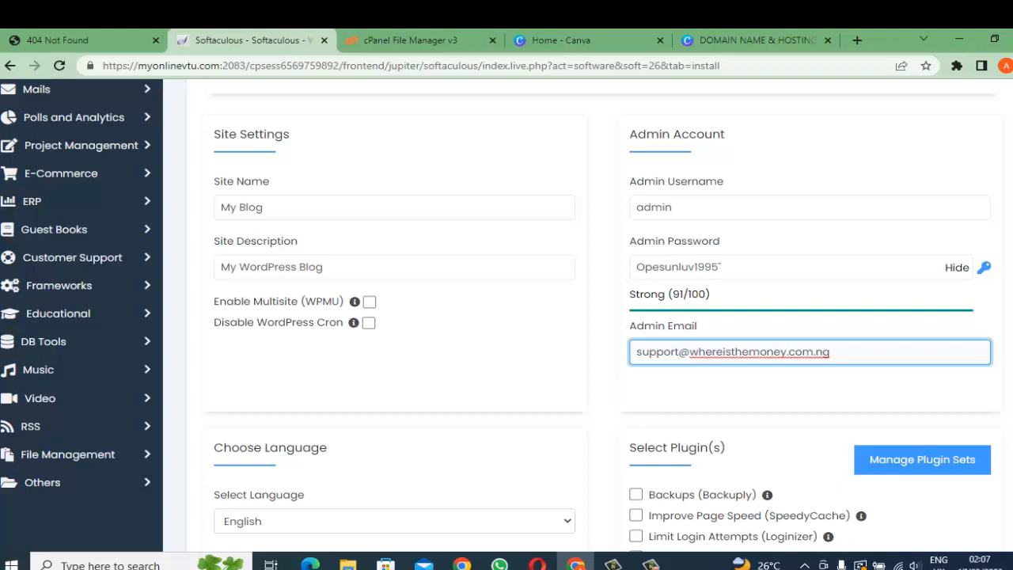
# Scroll to the bottom of the form and run the WordPress install on whereisthemoney.com.ng.
pyautogui.scroll(-3, 506, 316)
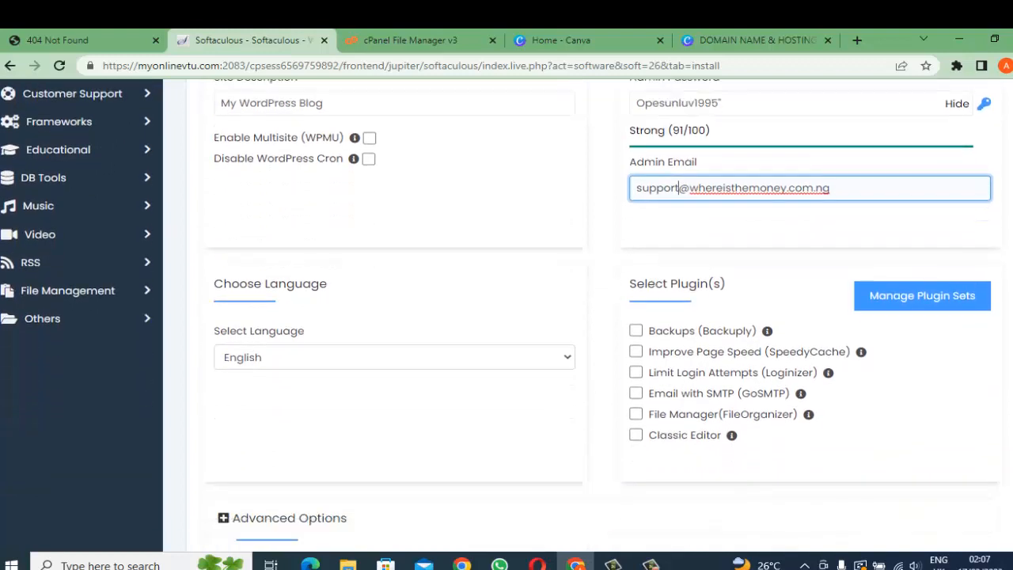
pyautogui.scroll(-6, 506, 316)
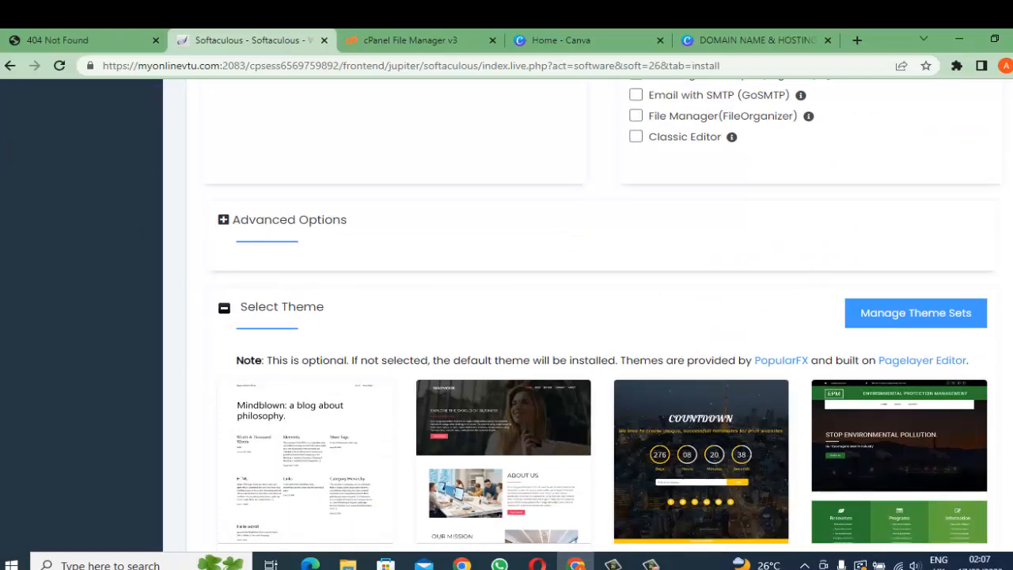
pyautogui.scroll(-3, 602, 317)
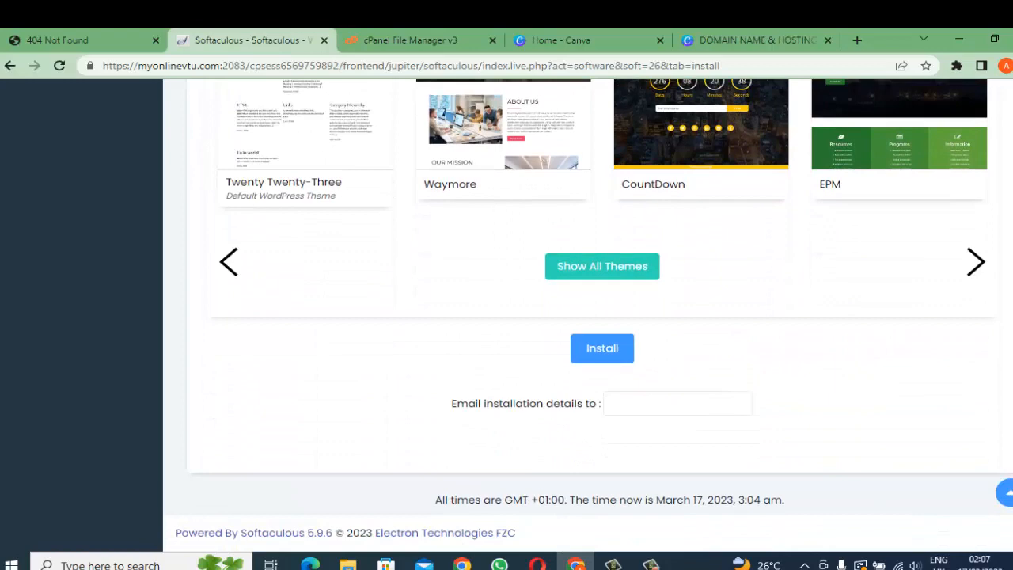
pyautogui.click(595, 356)
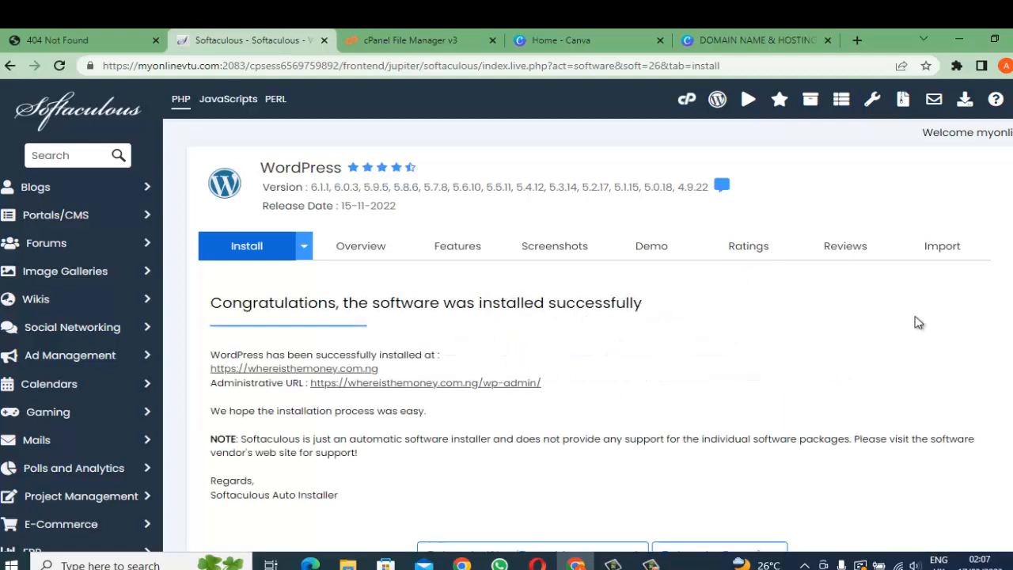
pyautogui.scroll(-2, 506, 317)
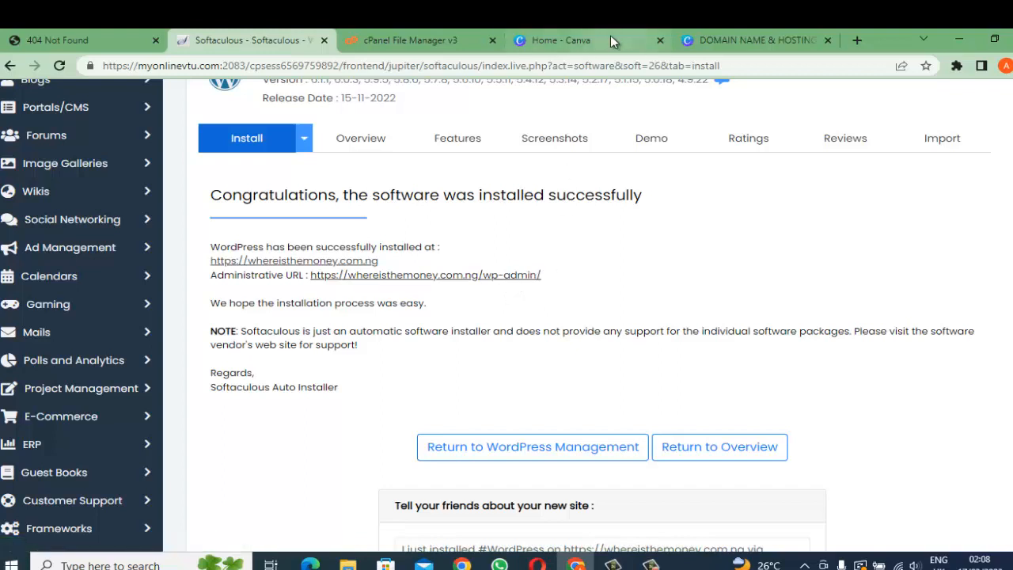
# Load whereisthemoney.com.ng/wp-admin in a new Chrome tab.
pyautogui.click(855, 41)
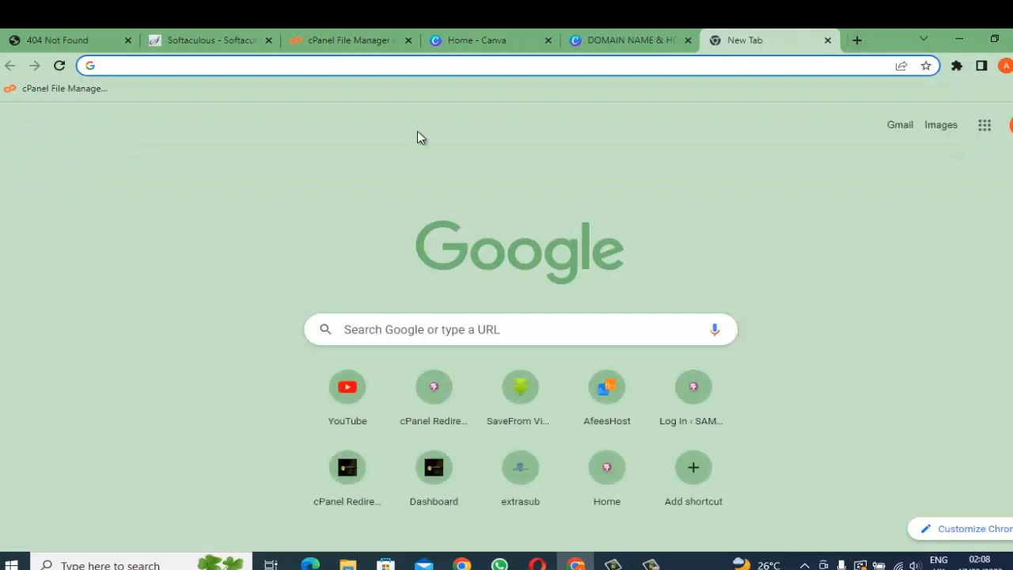
pyautogui.write('wher')
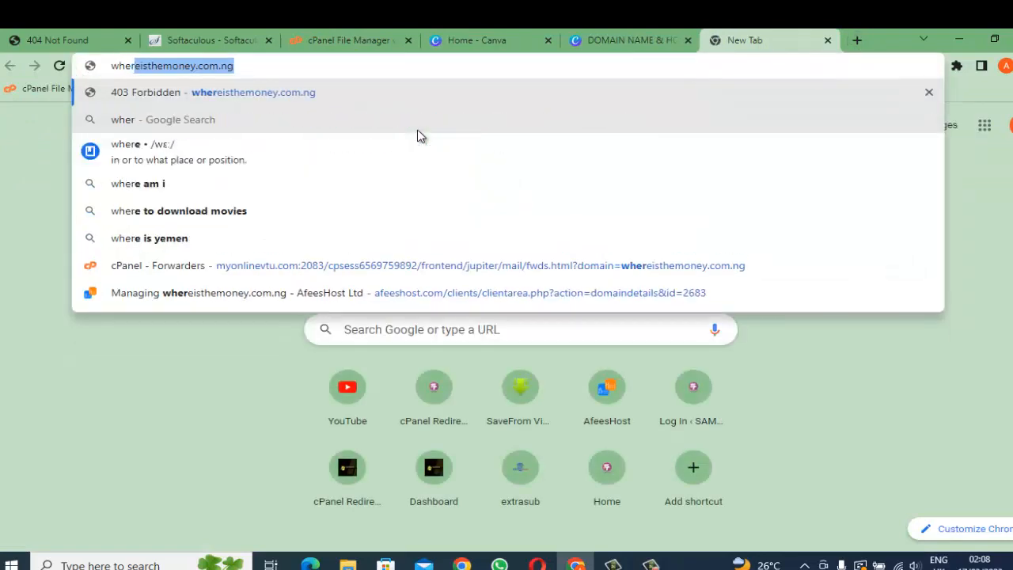
pyautogui.press('Right')
pyautogui.write('/wp')
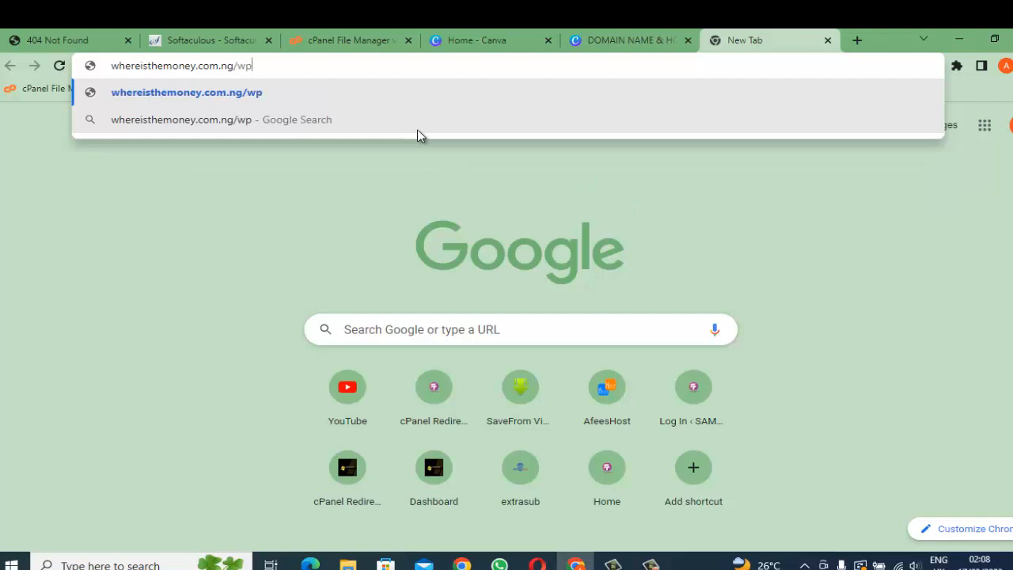
pyautogui.write('-a')
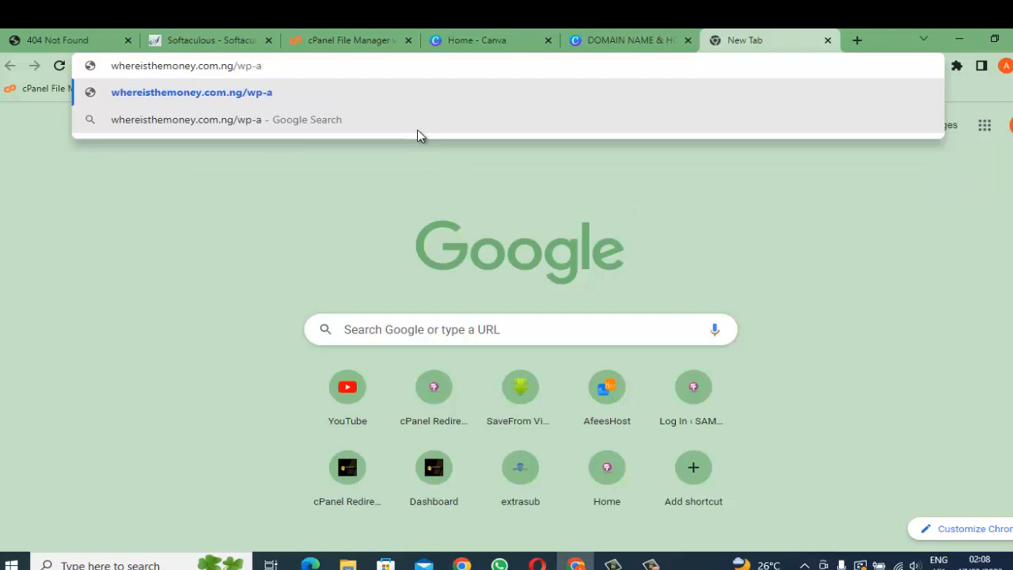
pyautogui.write('dmin')
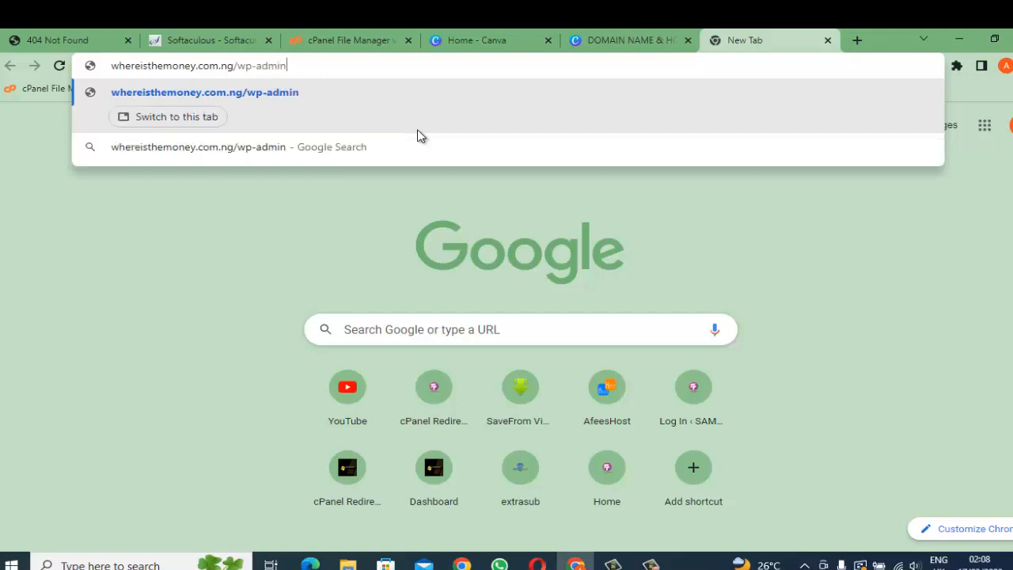
pyautogui.press('Return')
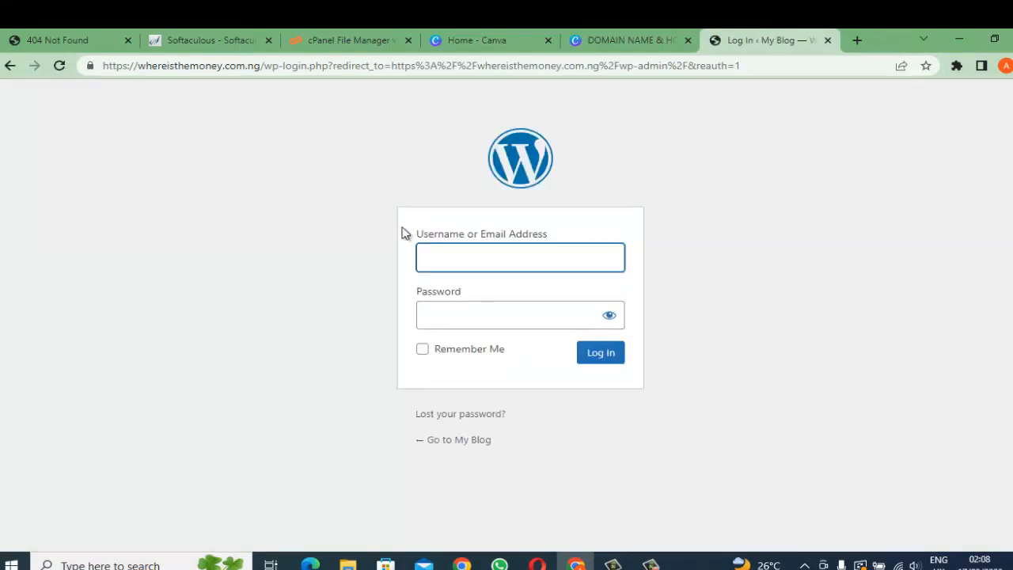
# Enter username 'admin' and the administrator's password in the WordPress login form.
pyautogui.click(510, 258)
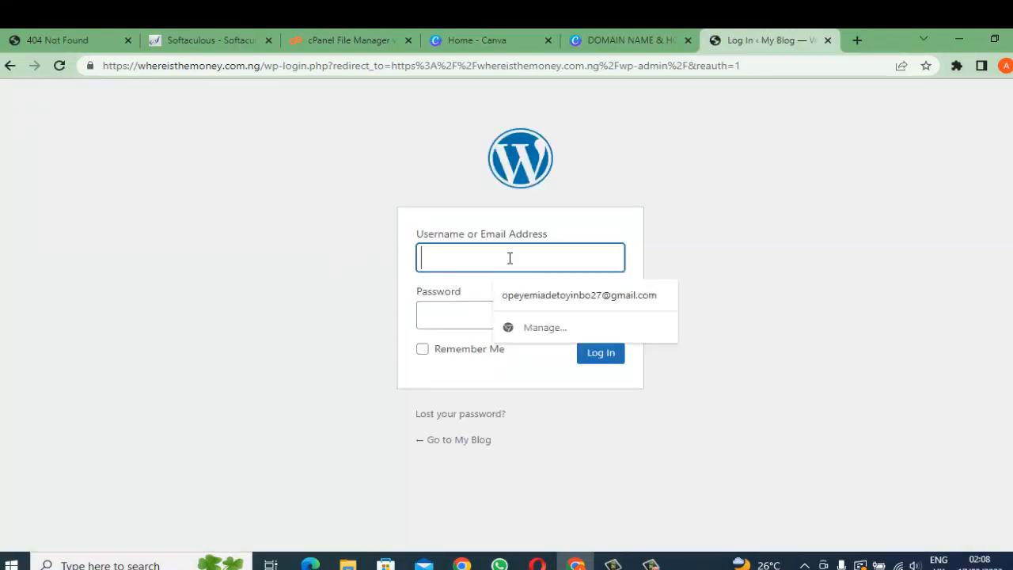
pyautogui.click(731, 152)
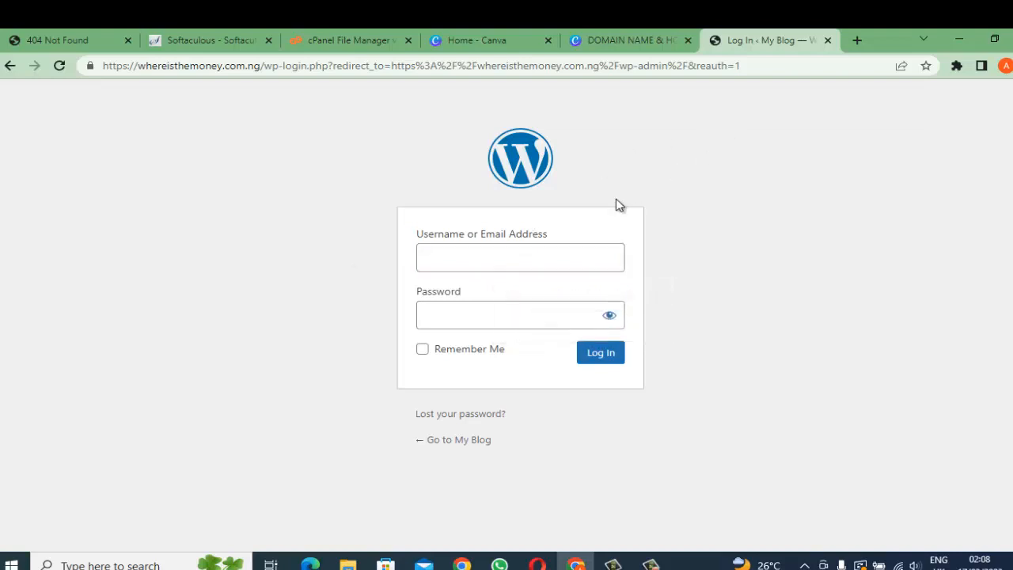
pyautogui.click(565, 264)
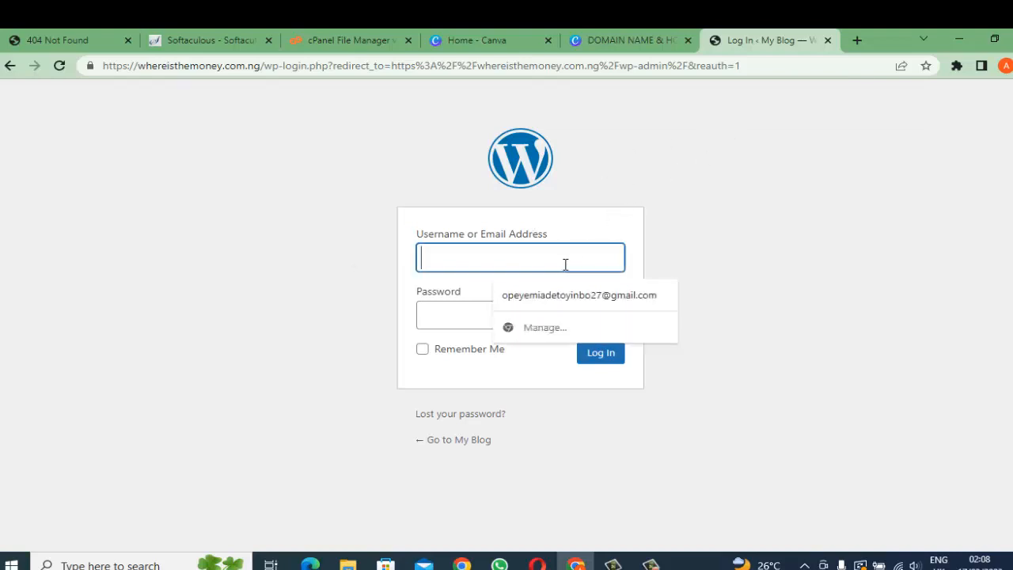
pyautogui.write('ad')
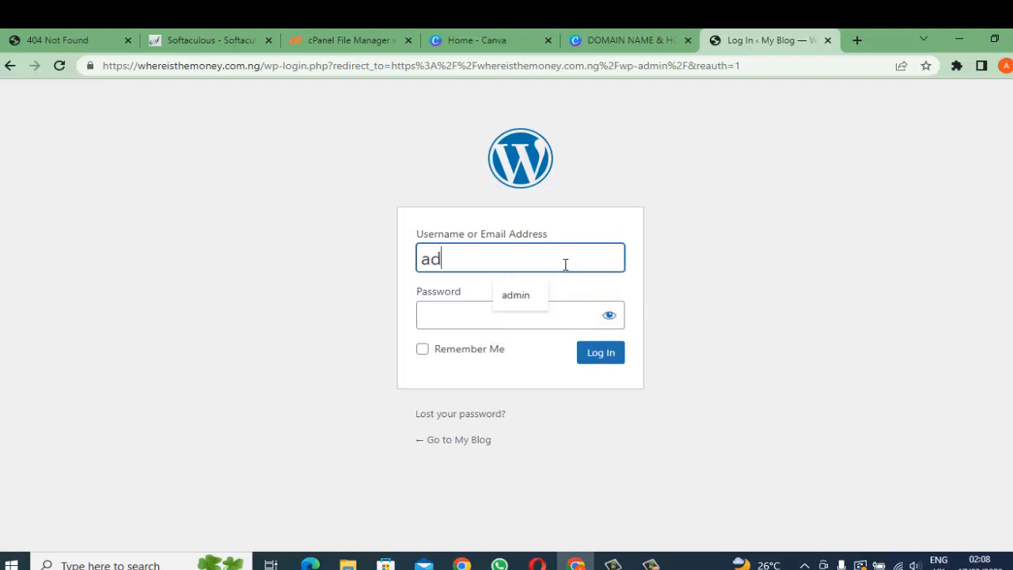
pyautogui.write('in')
pyautogui.press('BackSpace')
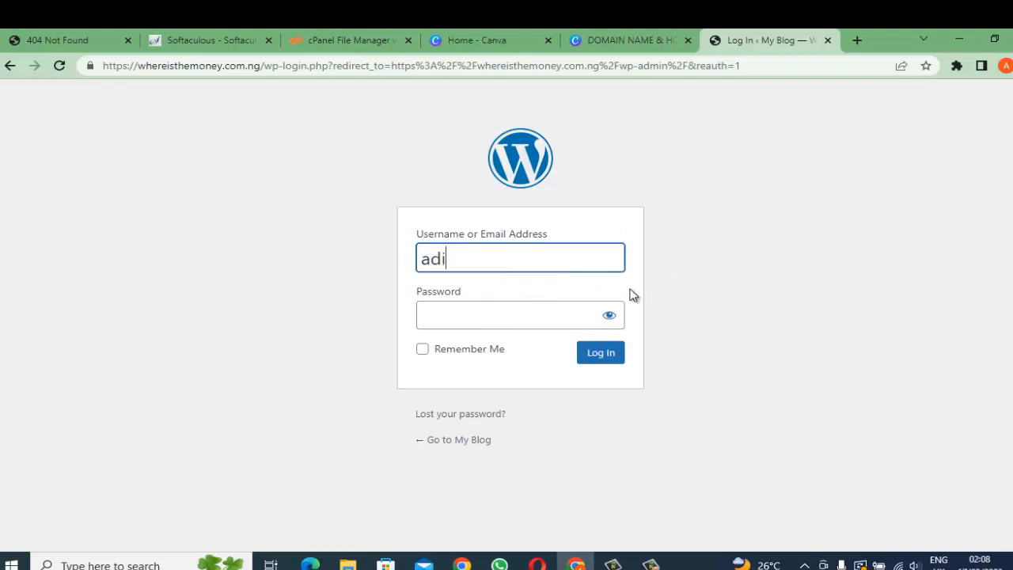
pyautogui.press('BackSpace')
pyautogui.write('min')
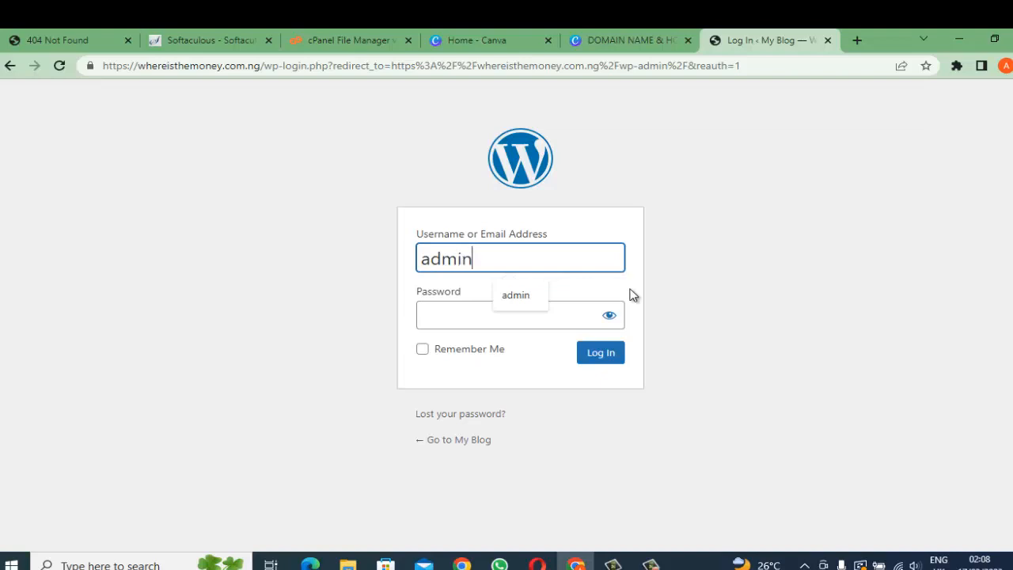
pyautogui.click(578, 310)
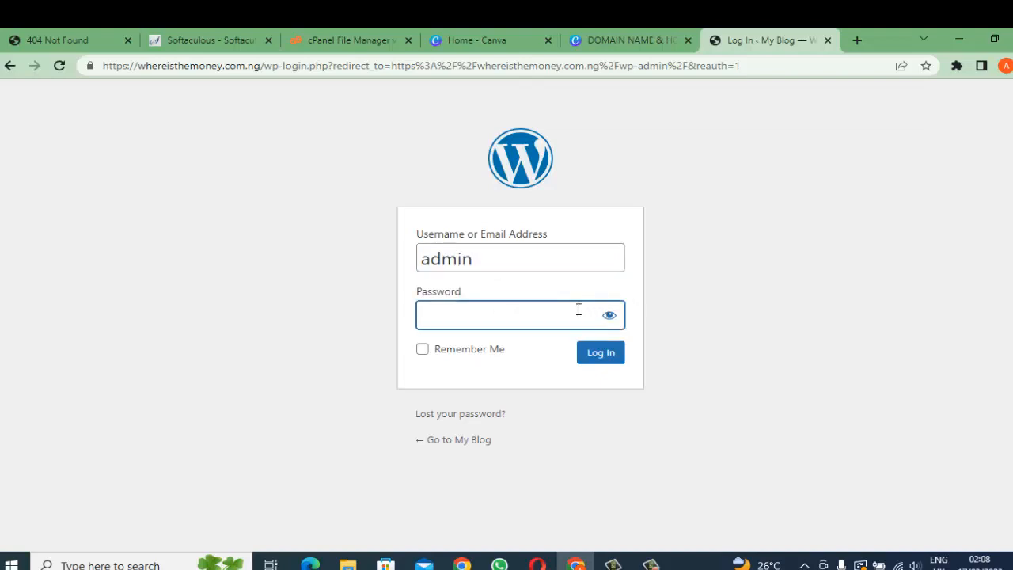
pyautogui.write('•••••••')
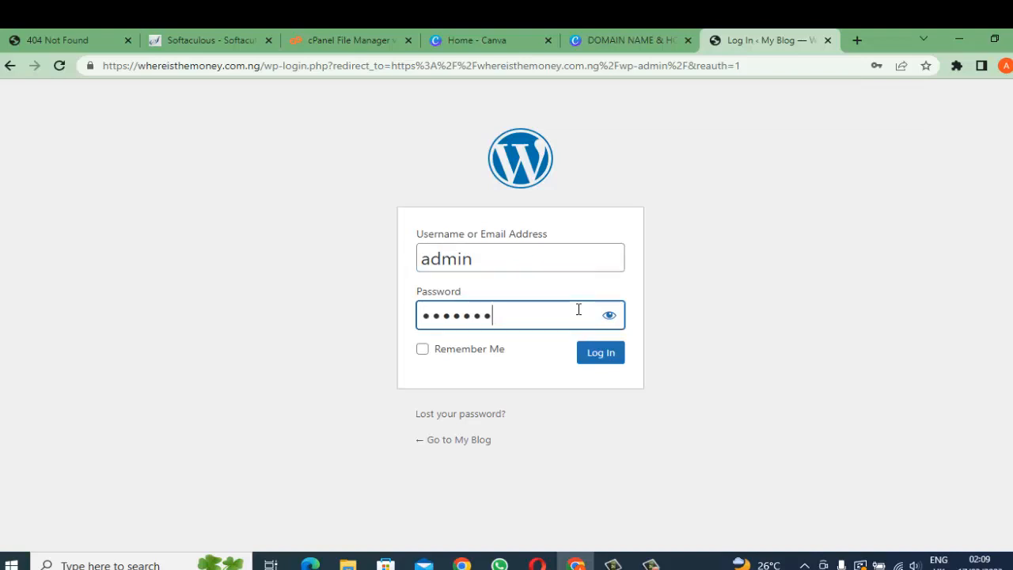
pyautogui.write('•••••••')
# Log in and scroll through the My Blog Dashboard's Welcome to WordPress 6.1.1 panel.
pyautogui.click(599, 353)
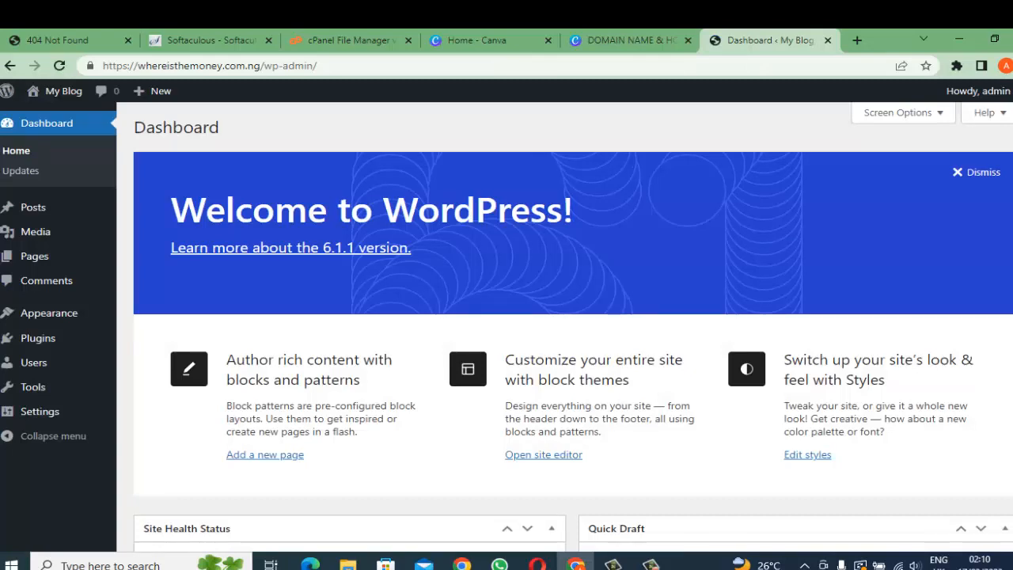
pyautogui.scroll(-3, 506, 324)
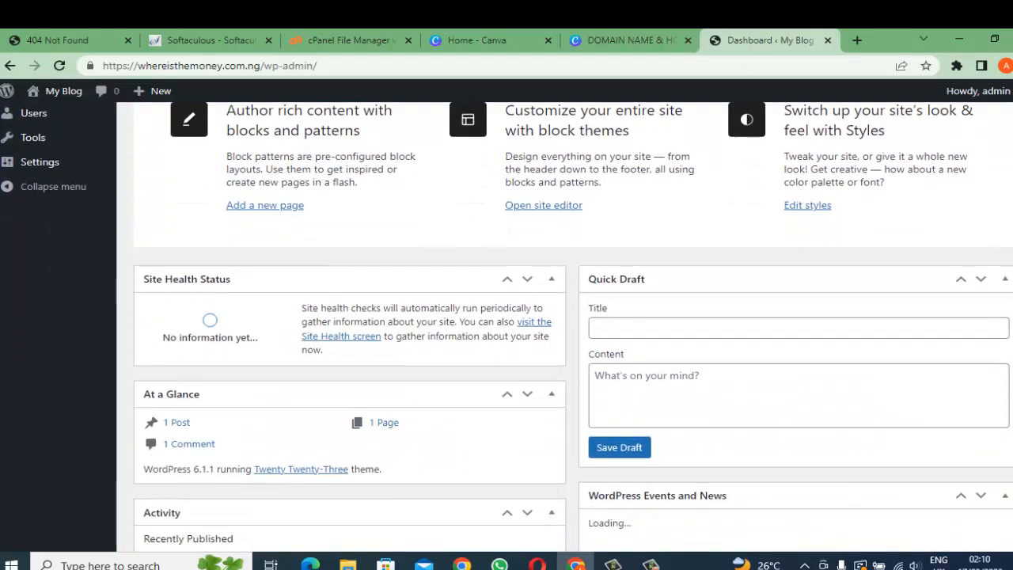
pyautogui.scroll(-4, 506, 324)
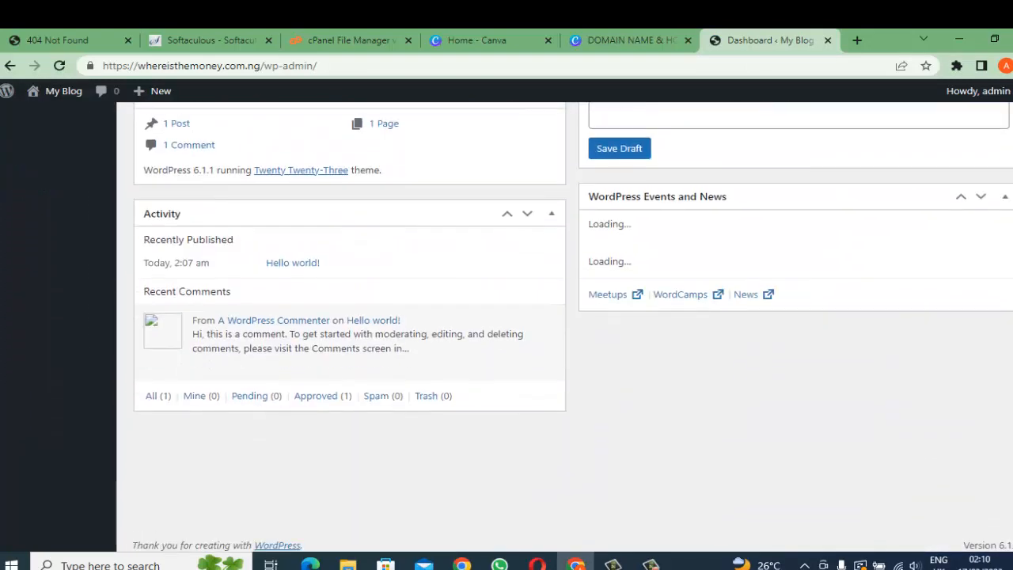
pyautogui.scroll(7, 971, 234)
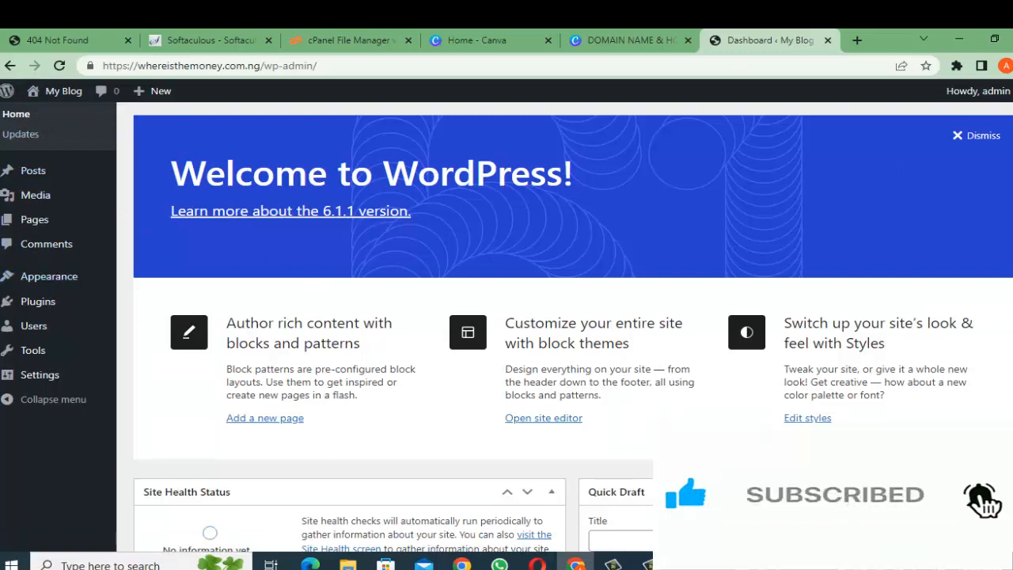
pyautogui.scroll(-2, 554, 316)
pyautogui.scroll(-5, 554, 317)
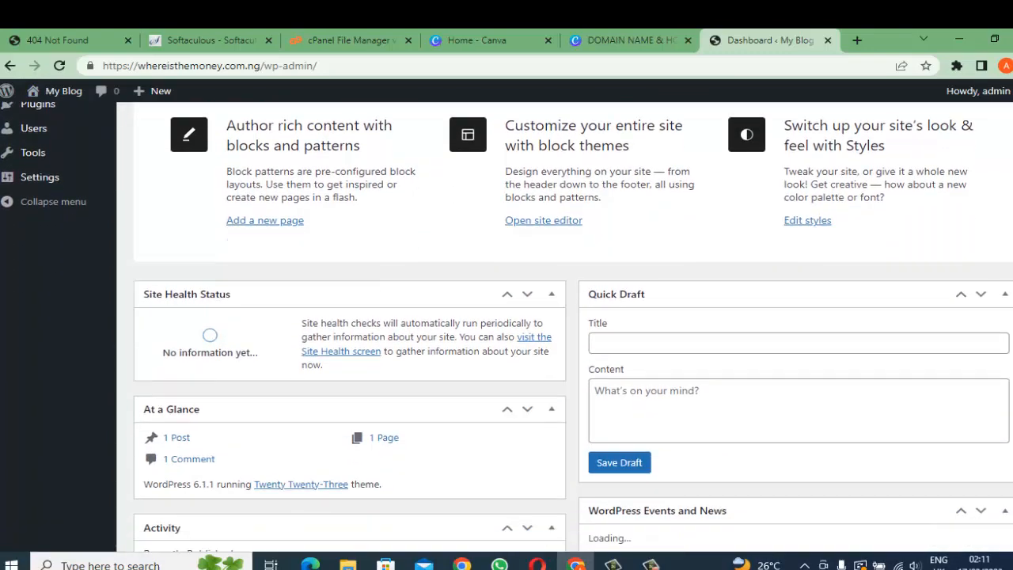
pyautogui.scroll(6, 554, 317)
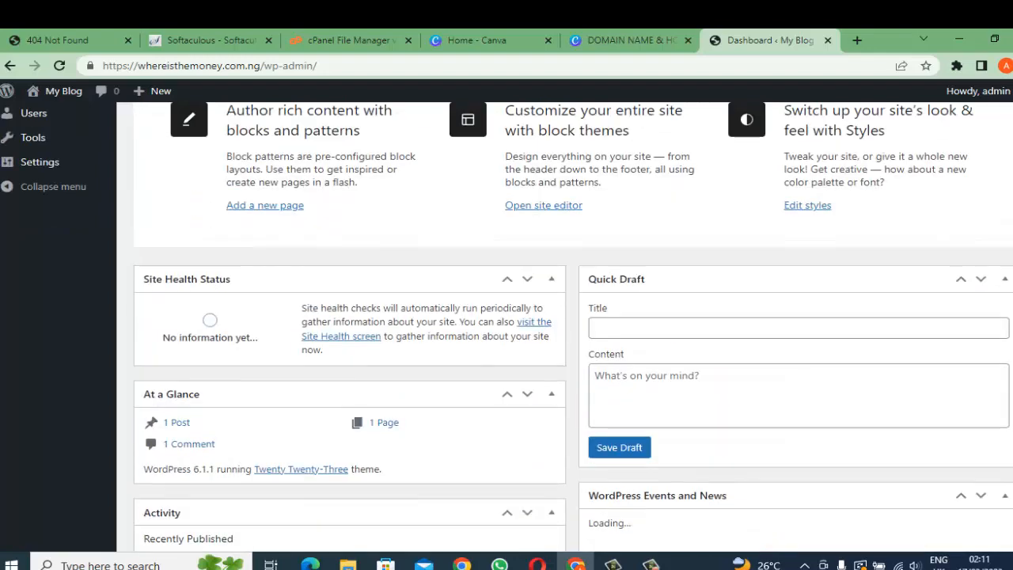
pyautogui.scroll(2, 554, 317)
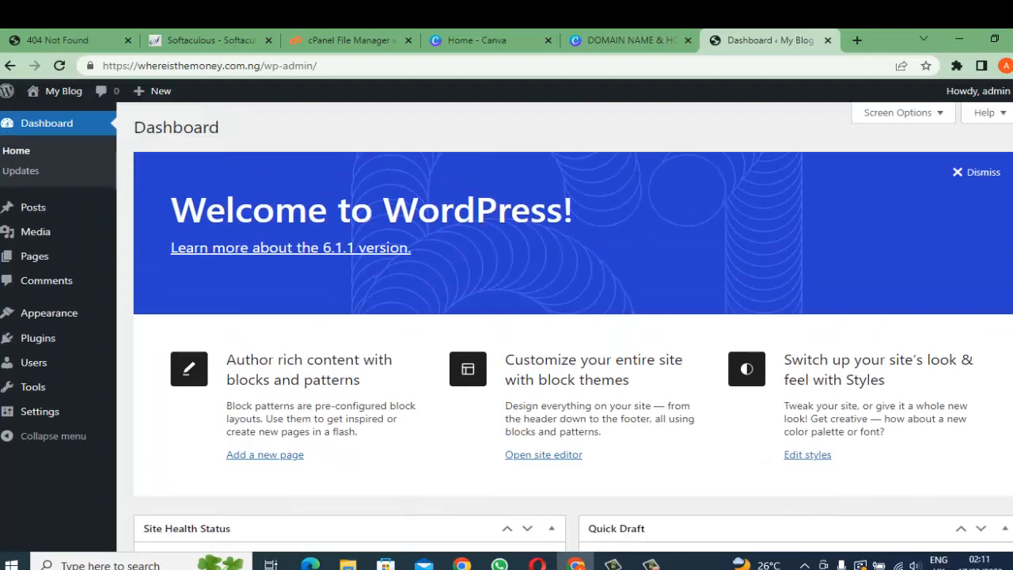